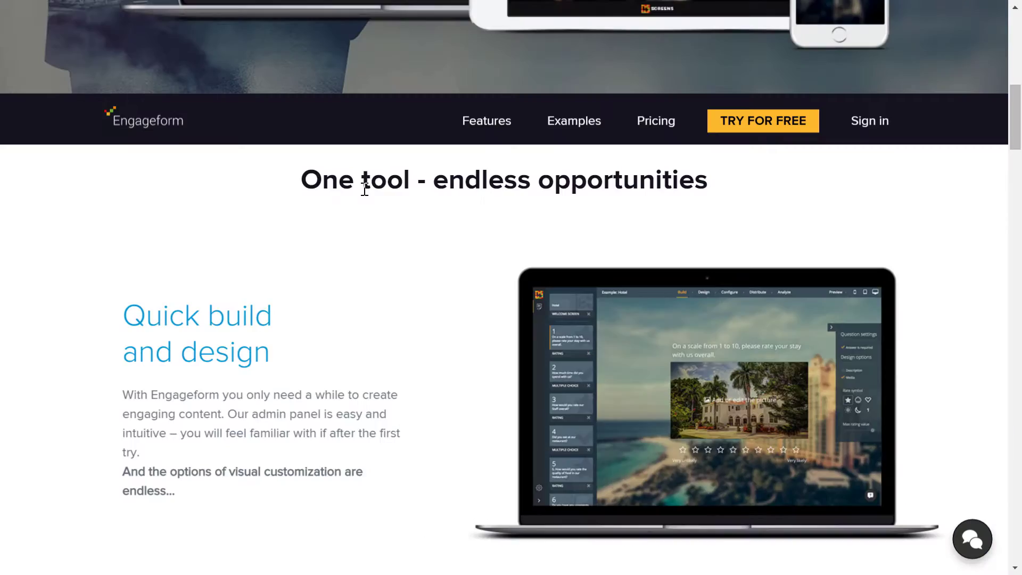
{"action": "scroll", "coordinate": [365, 189], "scroll_direction": "down", "scroll_amount": 15}
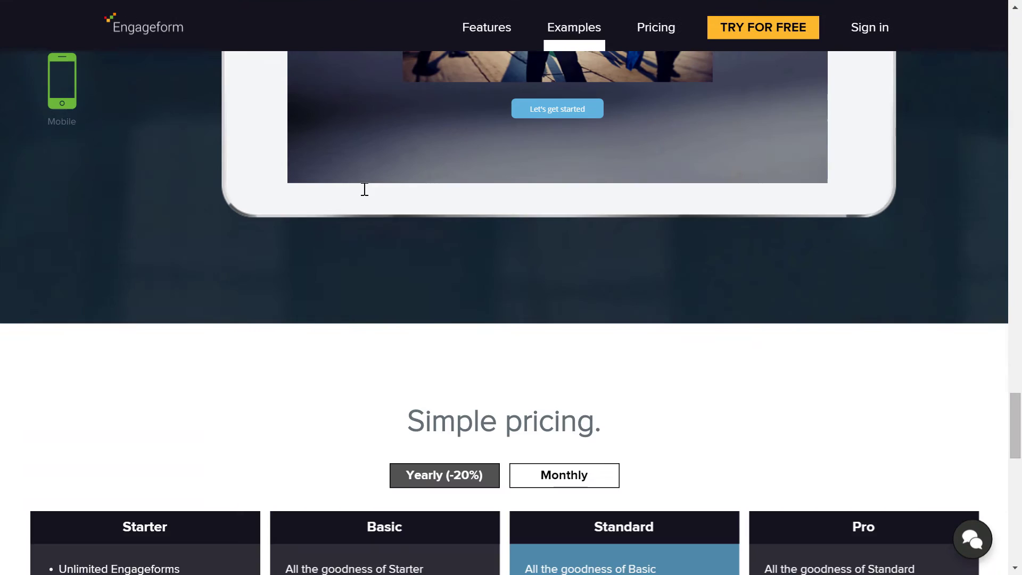
- Start the TV Show Poll example and answer the Jon Snow and Sansa questions
{"action": "scroll", "coordinate": [364, 189], "scroll_direction": "up", "scroll_amount": 6}
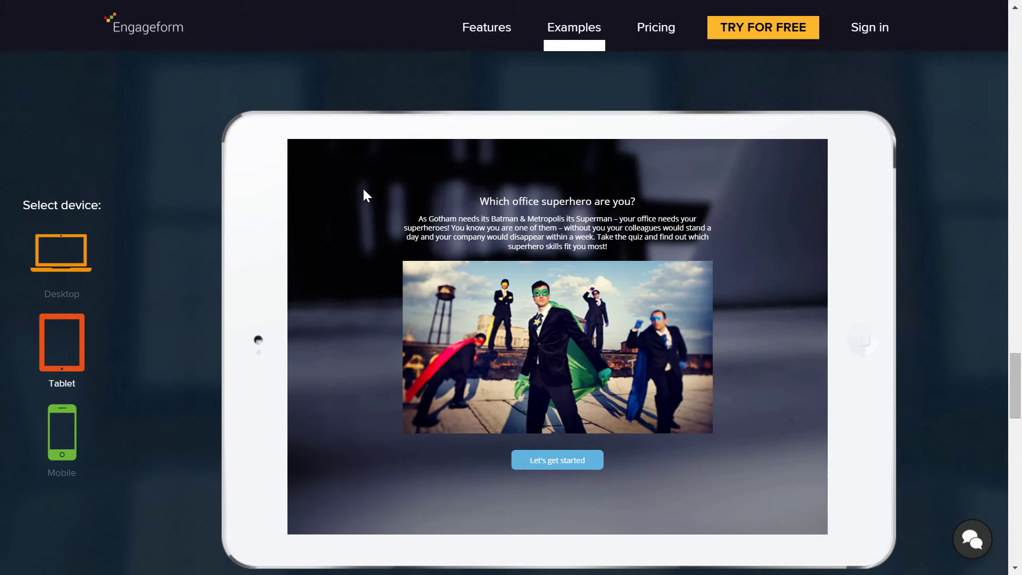
{"action": "scroll", "coordinate": [374, 190], "scroll_direction": "up", "scroll_amount": 1}
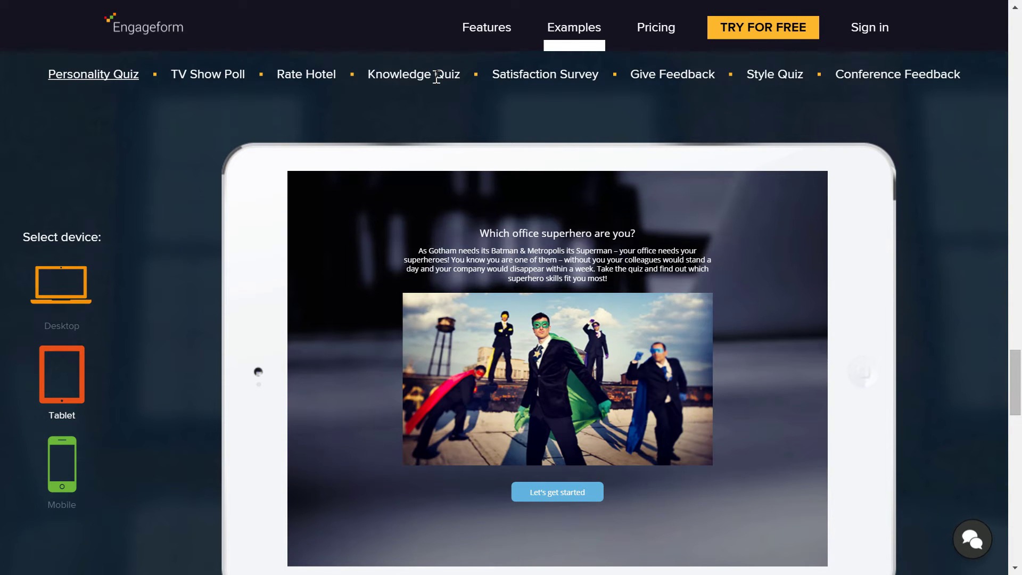
{"action": "left_click", "coordinate": [199, 80]}
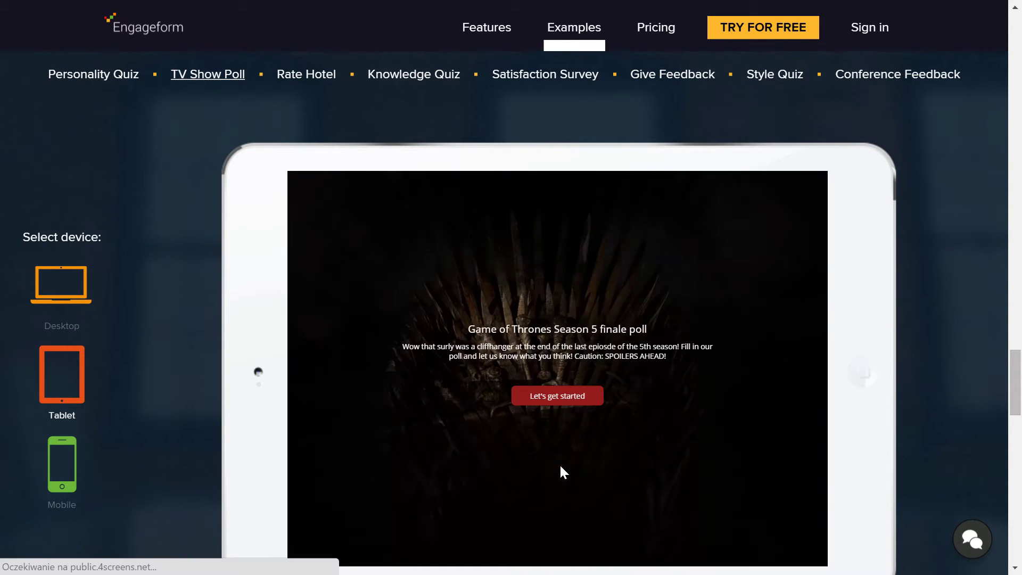
{"action": "left_click", "coordinate": [552, 396]}
{"action": "left_click", "coordinate": [564, 451]}
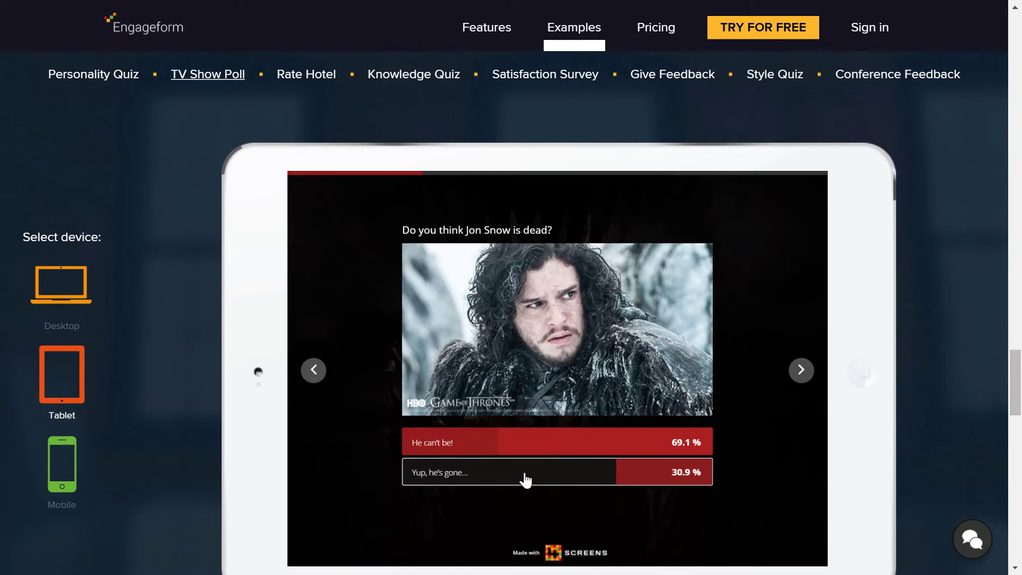
{"action": "left_click", "coordinate": [798, 379]}
{"action": "left_click", "coordinate": [570, 478]}
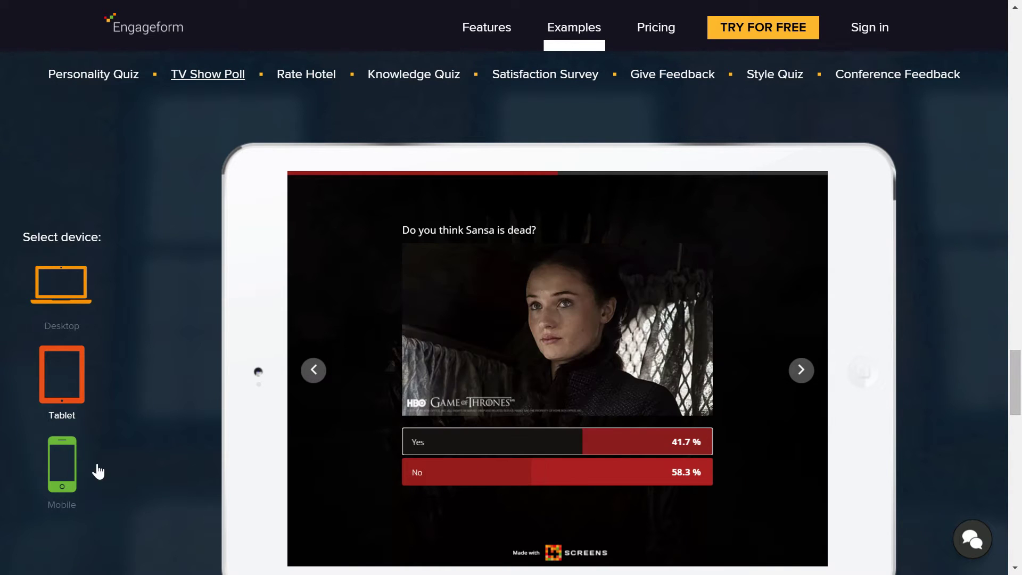
- Switch the poll to phone preview and answer Yes to the Stannis question
{"action": "left_click", "coordinate": [79, 483]}
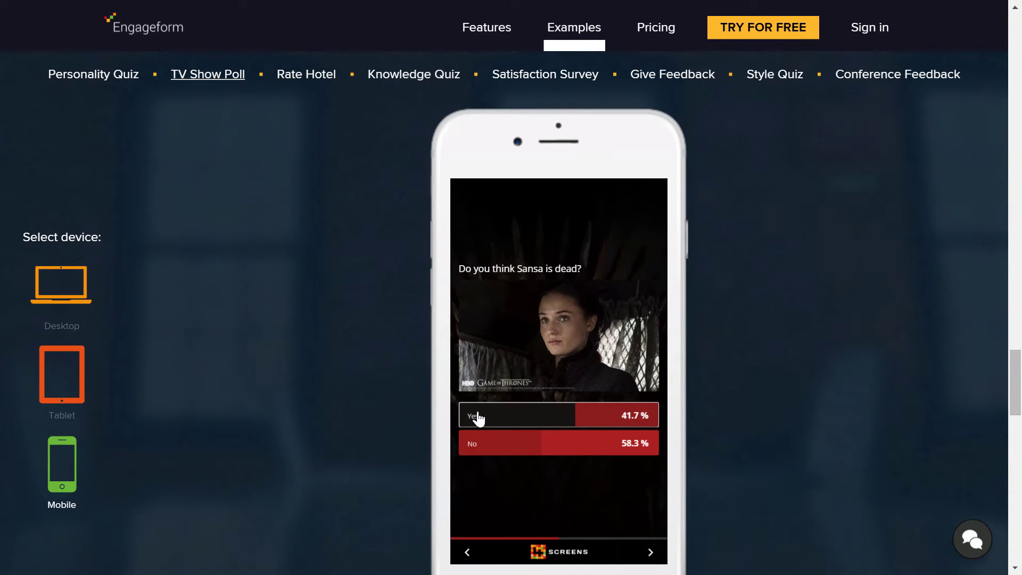
{"action": "left_click", "coordinate": [649, 552]}
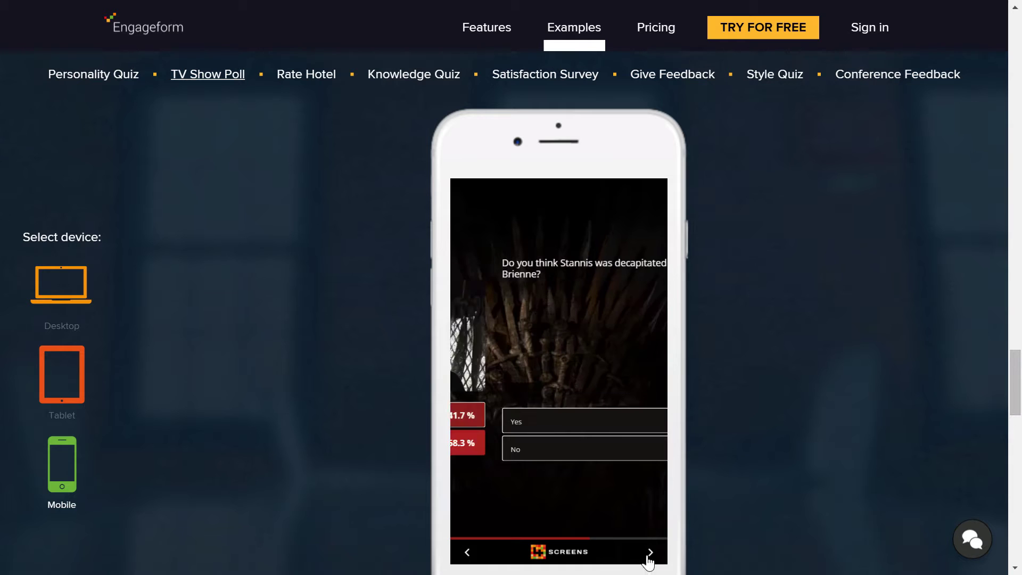
{"action": "left_click", "coordinate": [573, 426]}
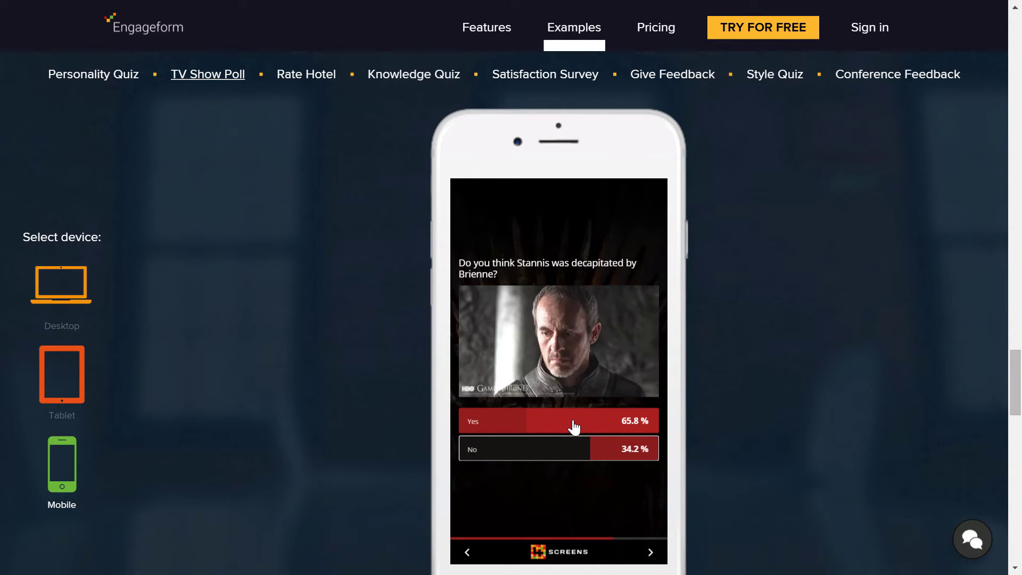
{"action": "left_click", "coordinate": [650, 552]}
- Start the Rate Hotel survey in desktop preview and advance to its second question
{"action": "left_click", "coordinate": [305, 78]}
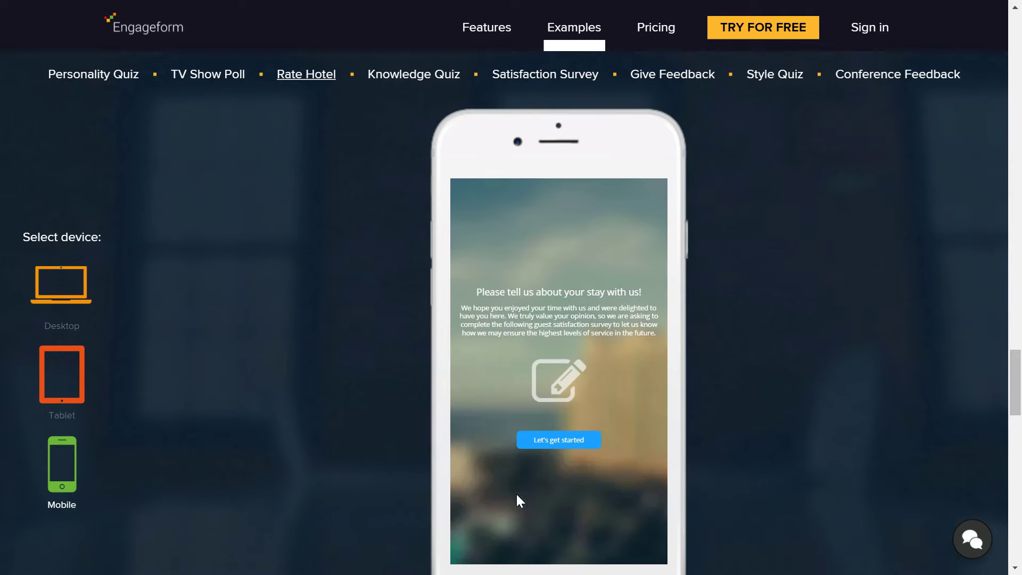
{"action": "left_click", "coordinate": [560, 442]}
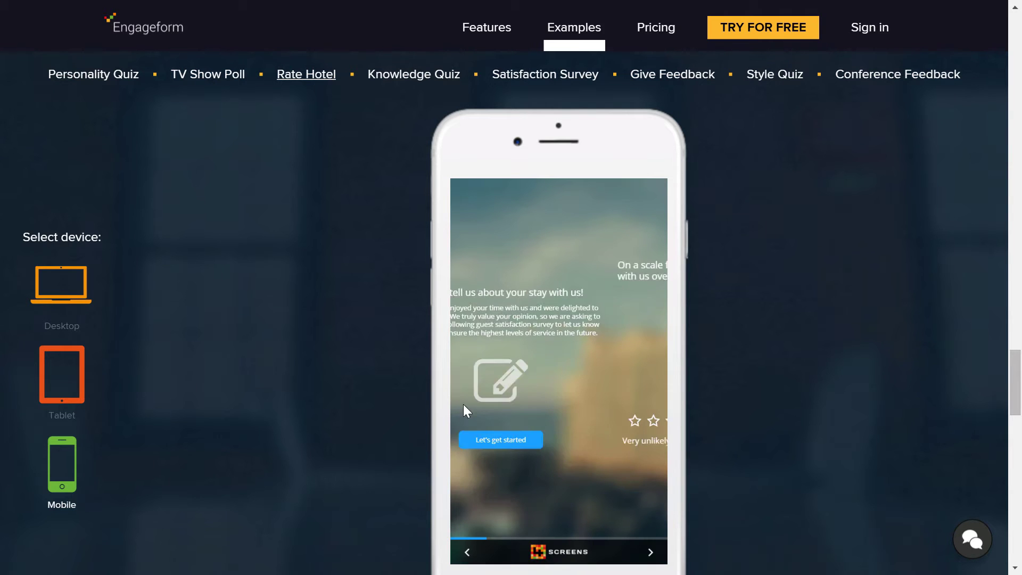
{"action": "left_click", "coordinate": [46, 285]}
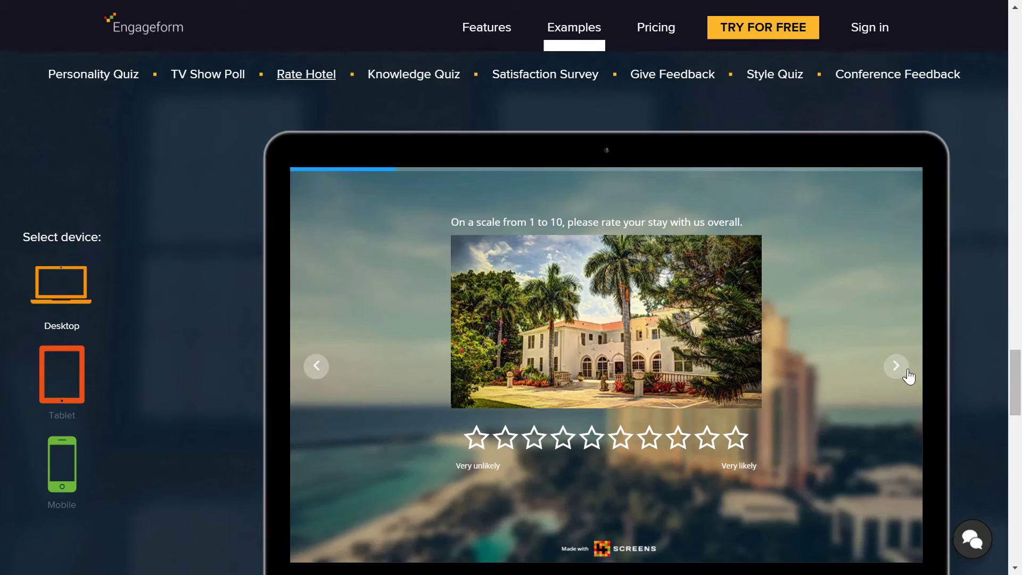
{"action": "left_click", "coordinate": [898, 368]}
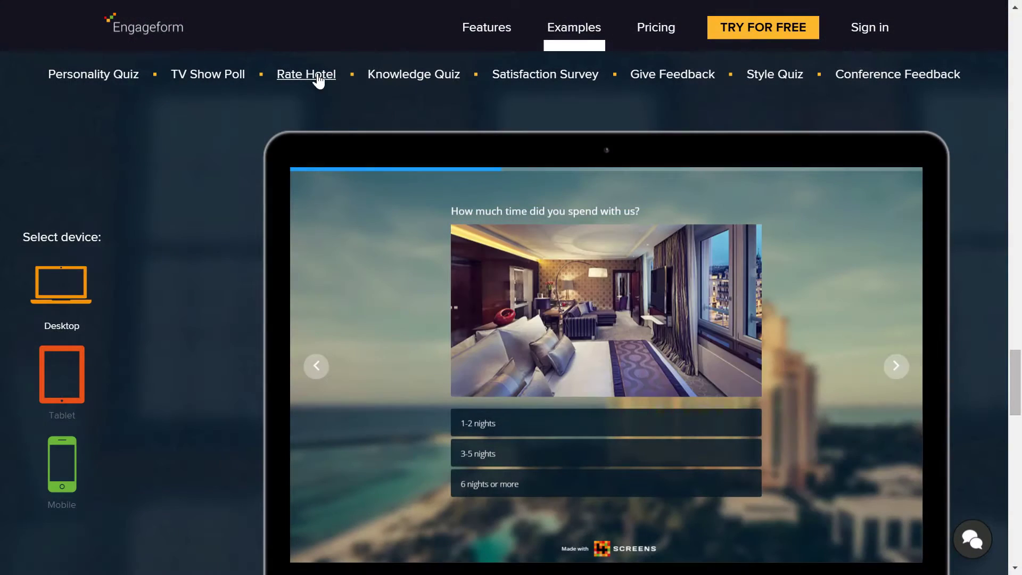
- Take the Knowledge Quiz on tablet preview, answering 40% and the eyeball-analysis option
{"action": "left_click", "coordinate": [378, 77]}
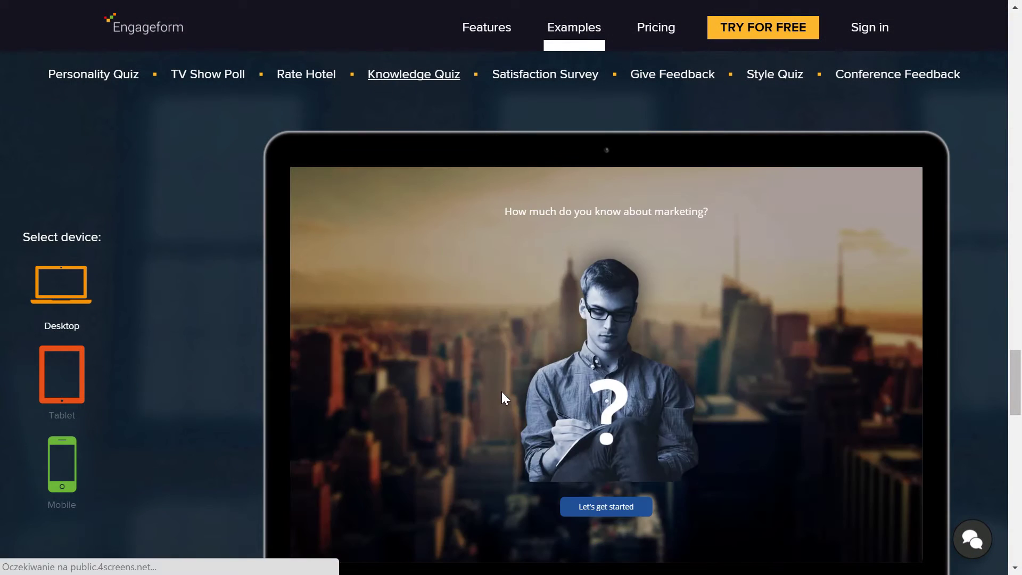
{"action": "left_click", "coordinate": [602, 504]}
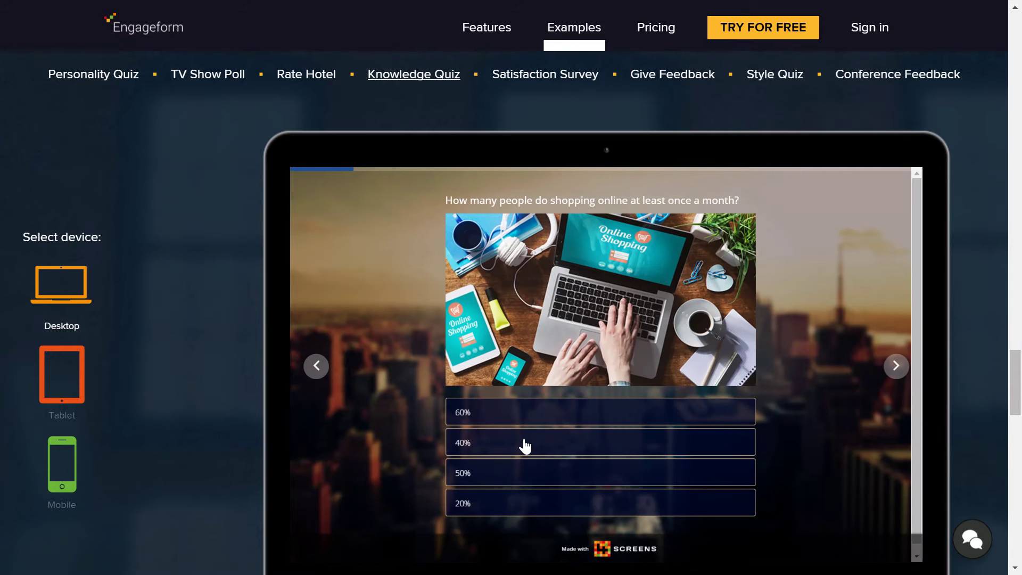
{"action": "left_click", "coordinate": [523, 445]}
{"action": "left_click", "coordinate": [68, 382]}
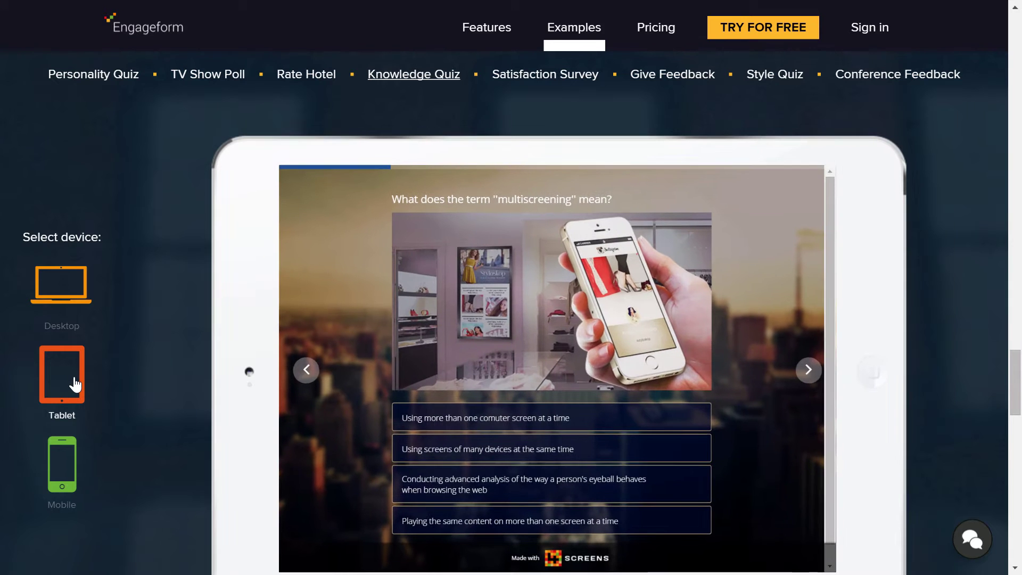
{"action": "left_click", "coordinate": [484, 494]}
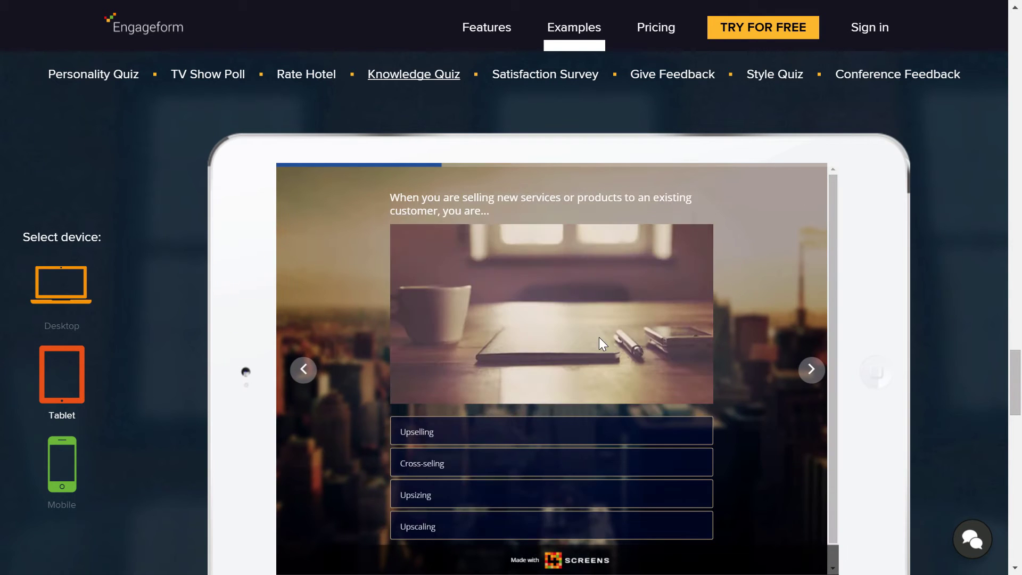
- Take the Satisfaction Survey on phone preview, answering Google search and Twice a week or more
{"action": "left_click", "coordinate": [572, 76]}
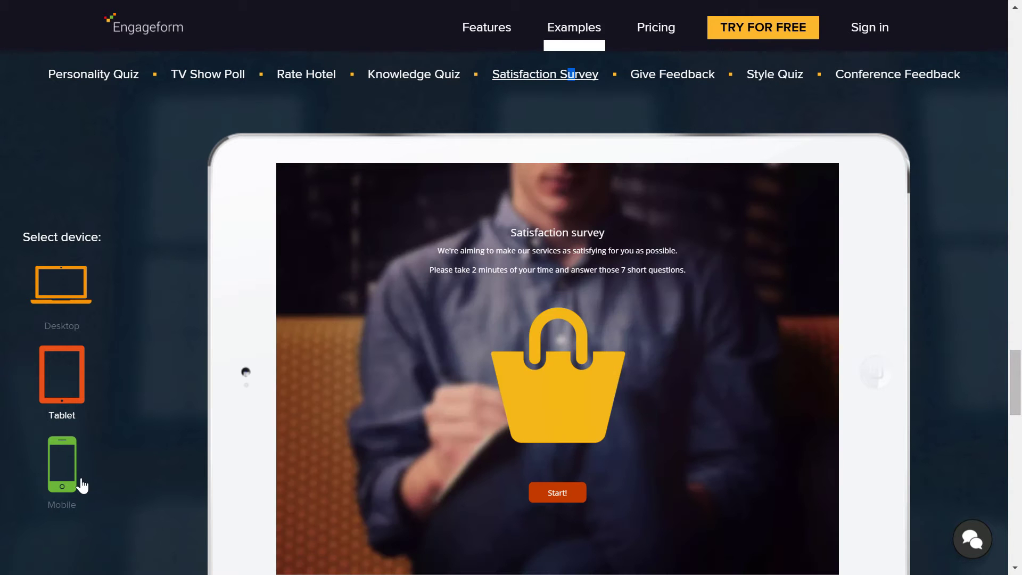
{"action": "left_click", "coordinate": [62, 466]}
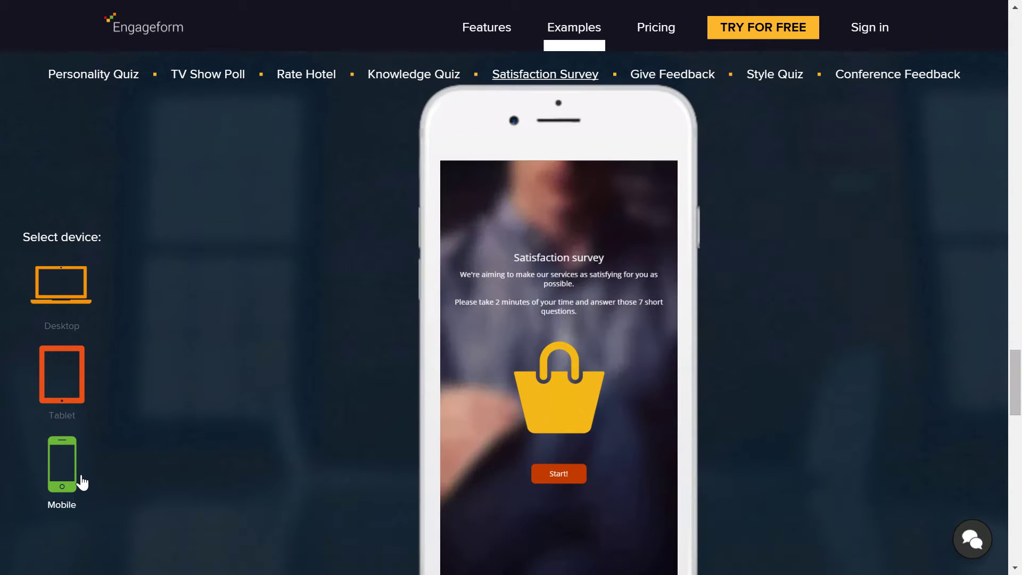
{"action": "left_click", "coordinate": [551, 466]}
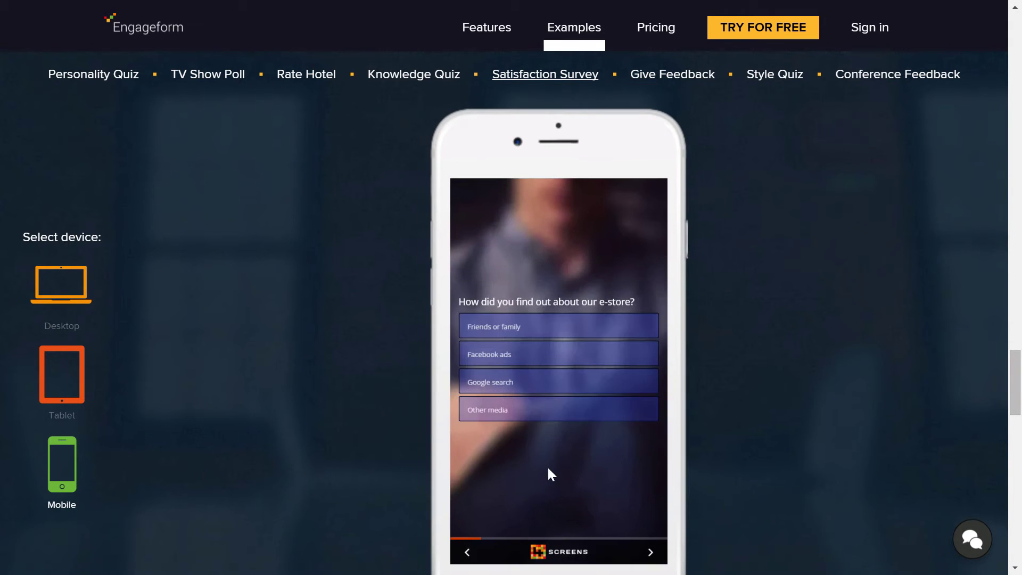
{"action": "left_click", "coordinate": [548, 385]}
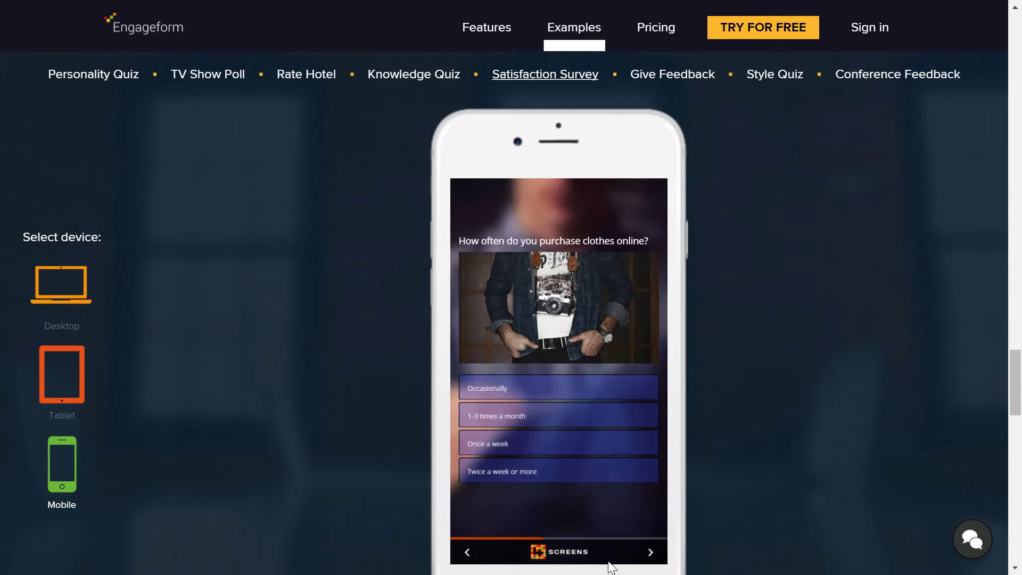
{"action": "left_click", "coordinate": [620, 477]}
- Try the Thai Spot Give Feedback form on desktop, rating 6 and picking The service
{"action": "left_click", "coordinate": [650, 73]}
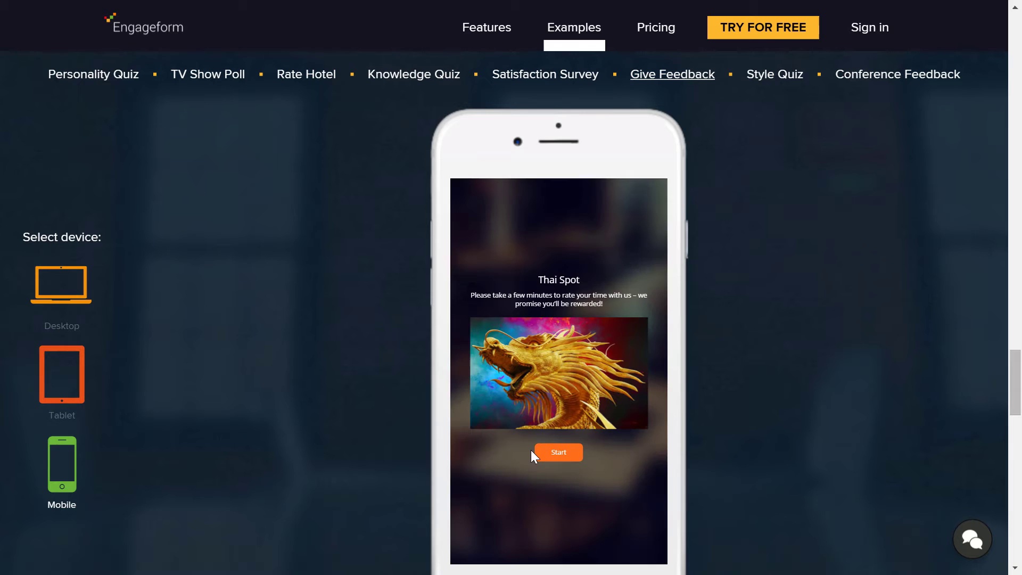
{"action": "left_click", "coordinate": [533, 450]}
{"action": "left_click", "coordinate": [69, 299]}
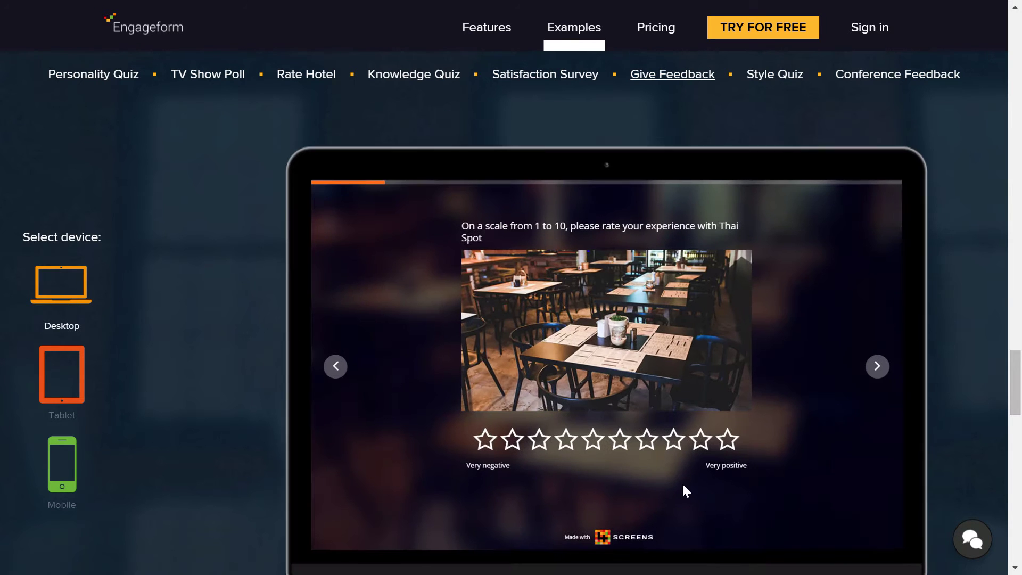
{"action": "left_click", "coordinate": [621, 446]}
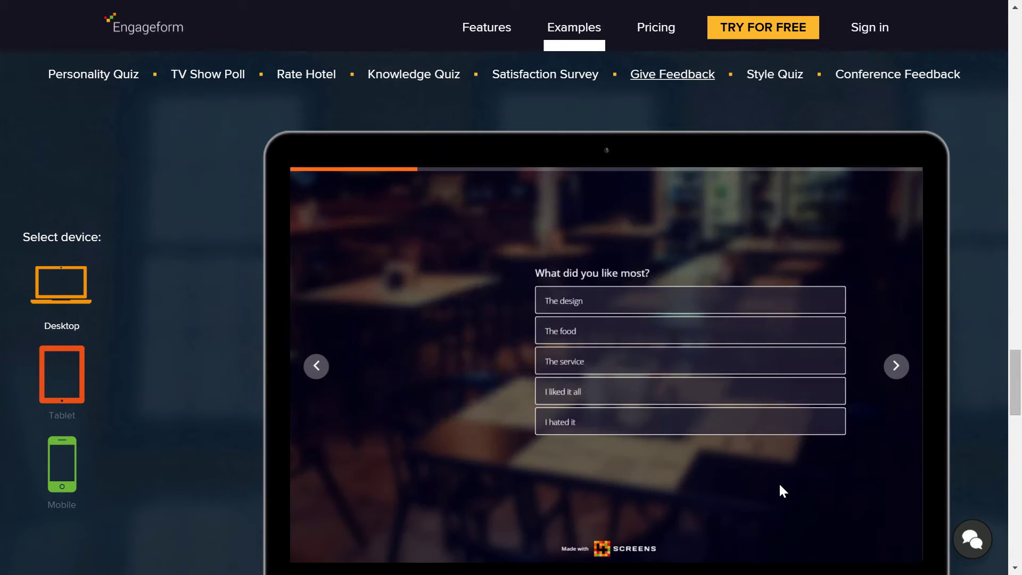
{"action": "left_click", "coordinate": [698, 368]}
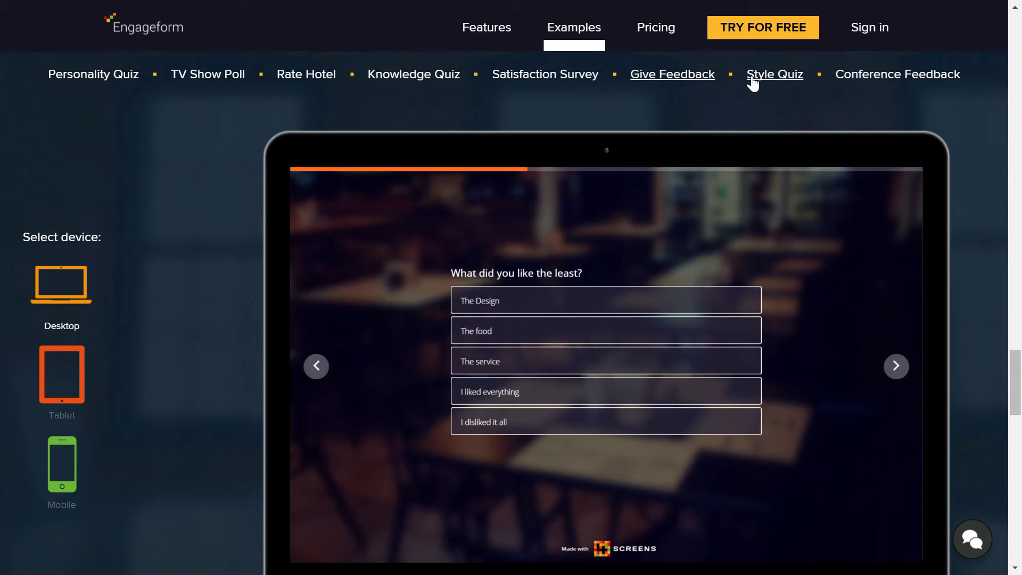
- Answer Golf in the Style Quiz example, then scroll back up to the feature sections
{"action": "left_click", "coordinate": [752, 77]}
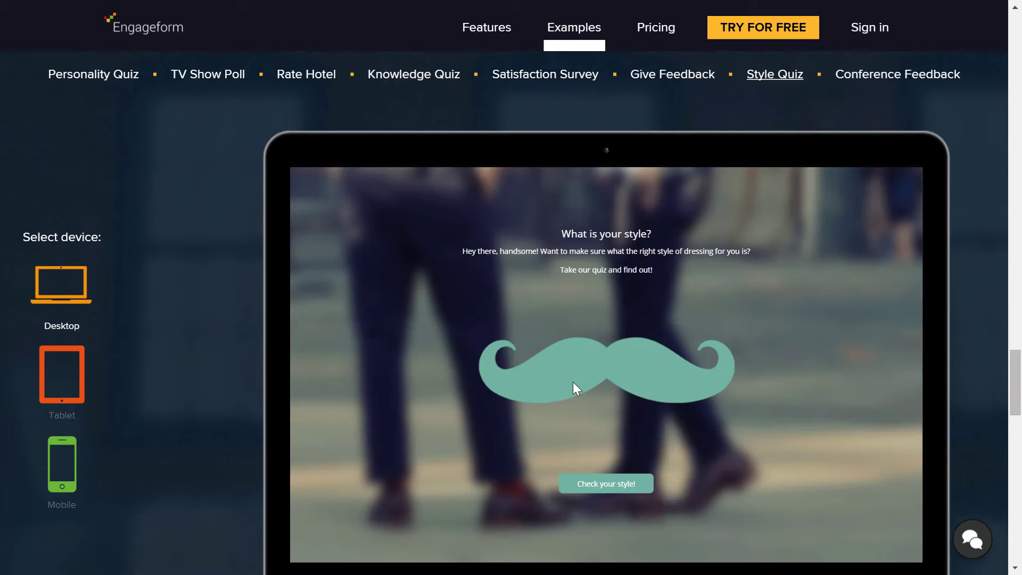
{"action": "left_click", "coordinate": [615, 485]}
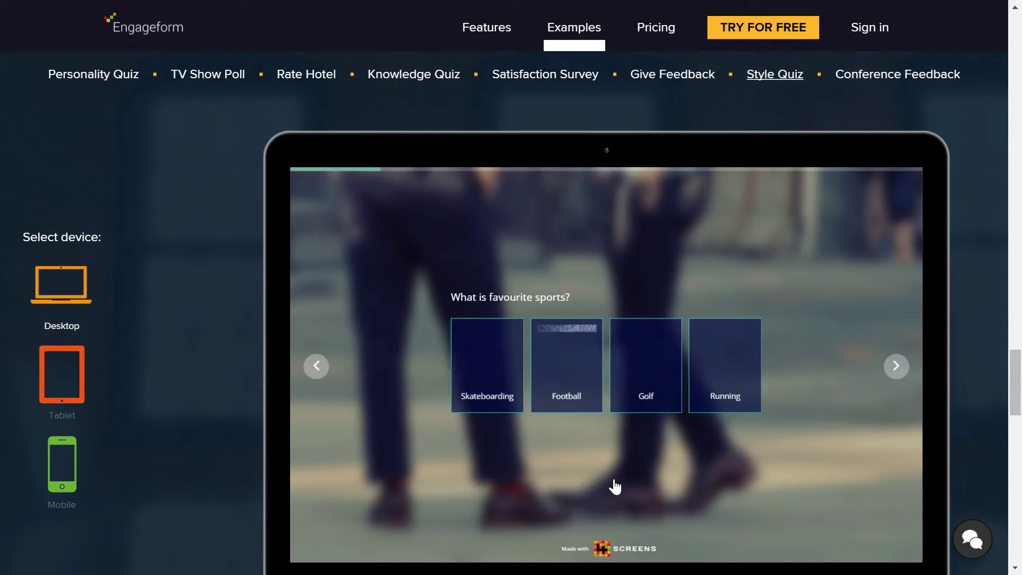
{"action": "left_click", "coordinate": [659, 390]}
{"action": "scroll", "coordinate": [668, 313], "scroll_direction": "up", "scroll_amount": 15}
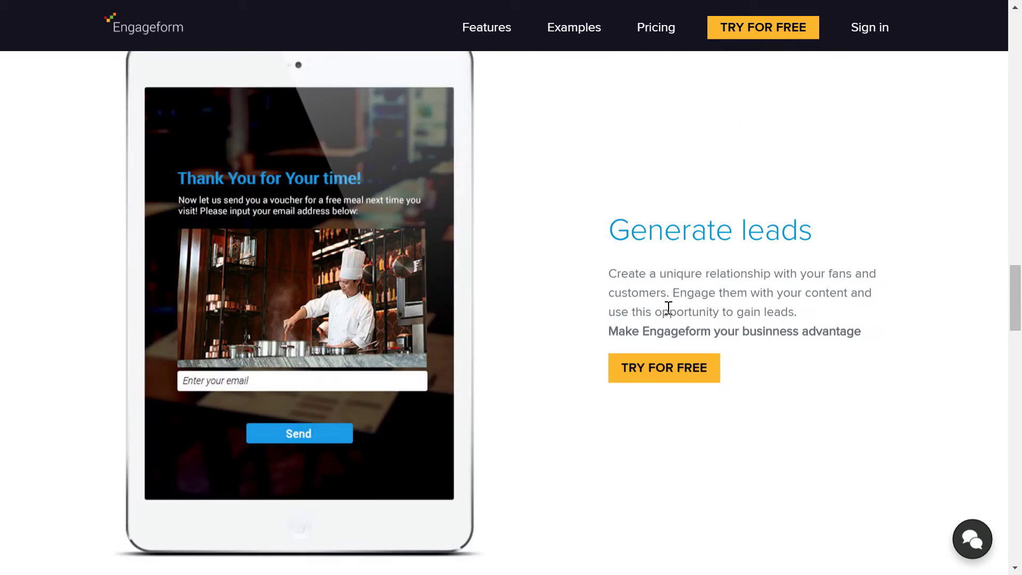
{"action": "scroll", "coordinate": [667, 309], "scroll_direction": "up", "scroll_amount": 15}
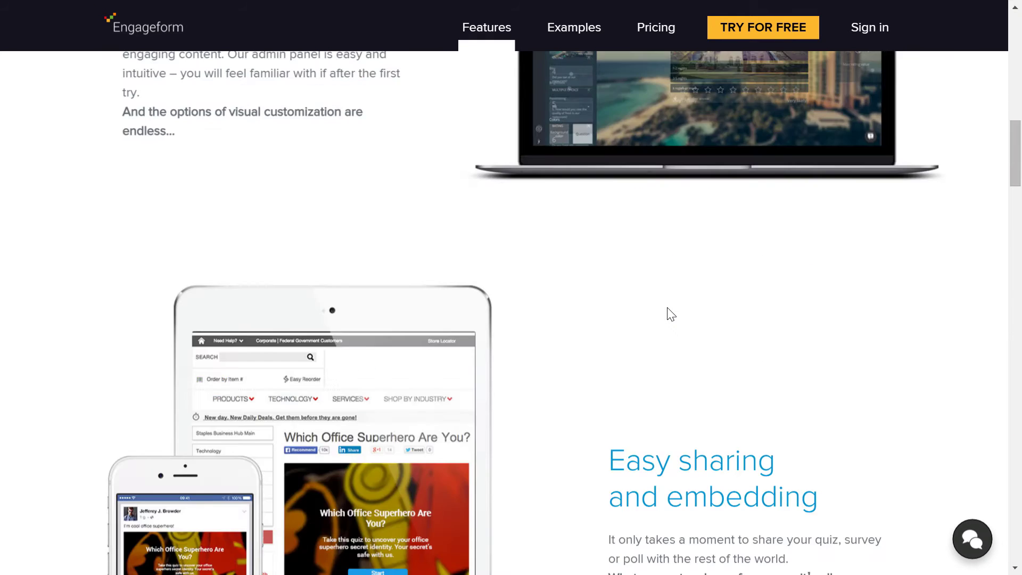
- Answer the Thai Spot preview: 6, Red roast duck, the service, three stars, regular, 9/10
{"action": "scroll", "coordinate": [666, 308], "scroll_direction": "up", "scroll_amount": 5}
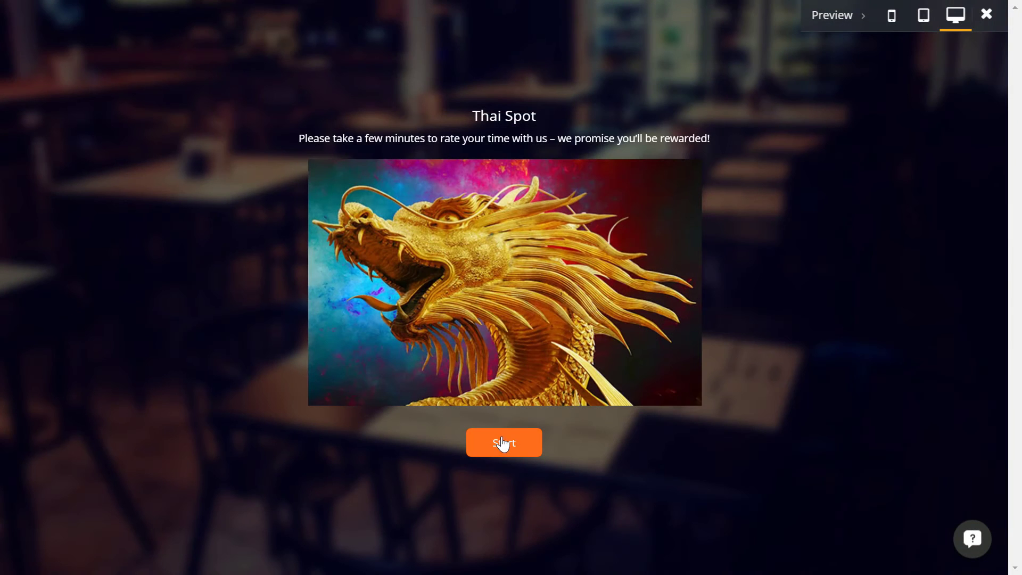
{"action": "left_click", "coordinate": [501, 444]}
{"action": "left_click", "coordinate": [522, 415]}
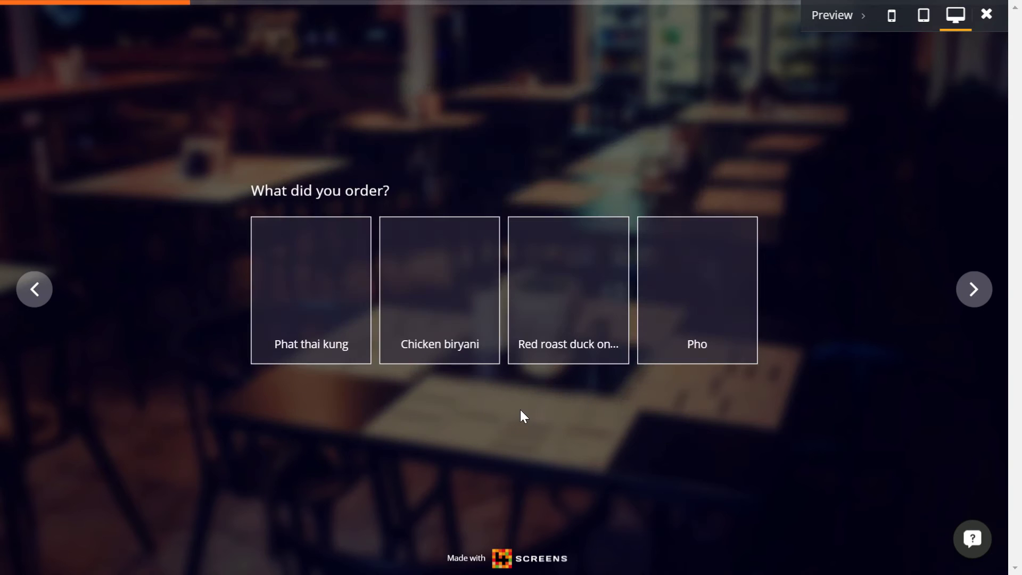
{"action": "left_click", "coordinate": [565, 287]}
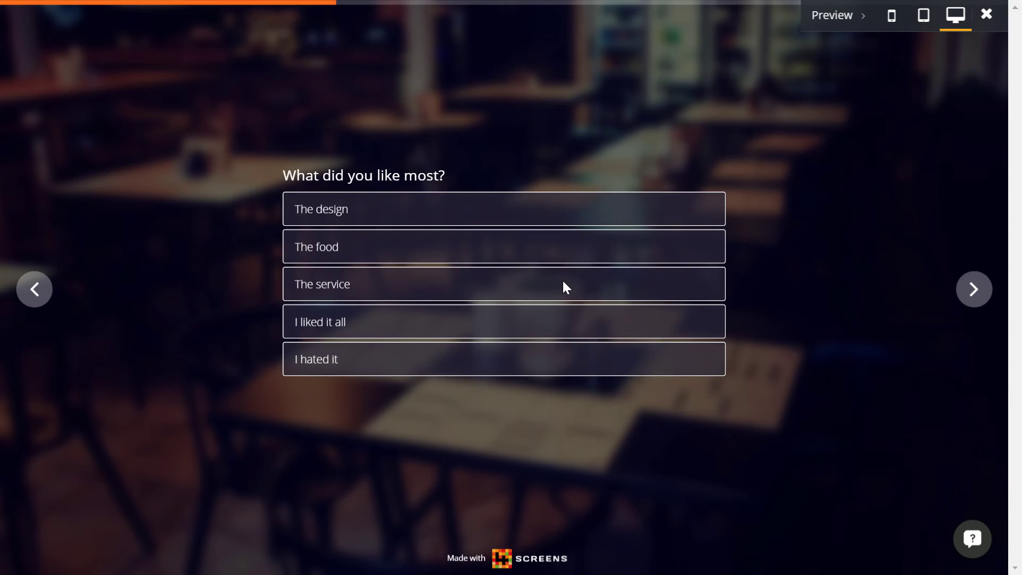
{"action": "left_click", "coordinate": [564, 287]}
{"action": "left_click", "coordinate": [564, 286]}
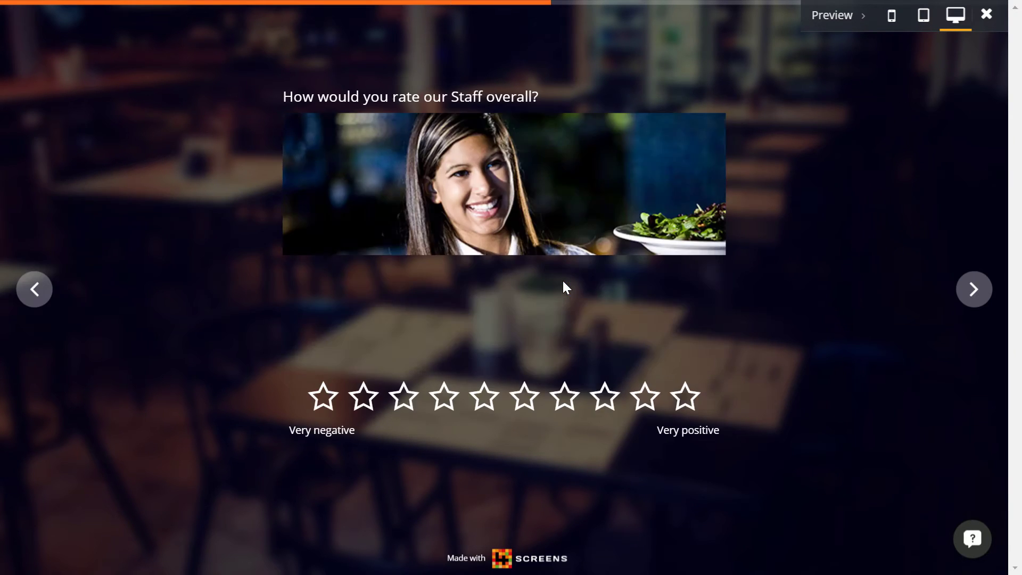
{"action": "left_click", "coordinate": [421, 403]}
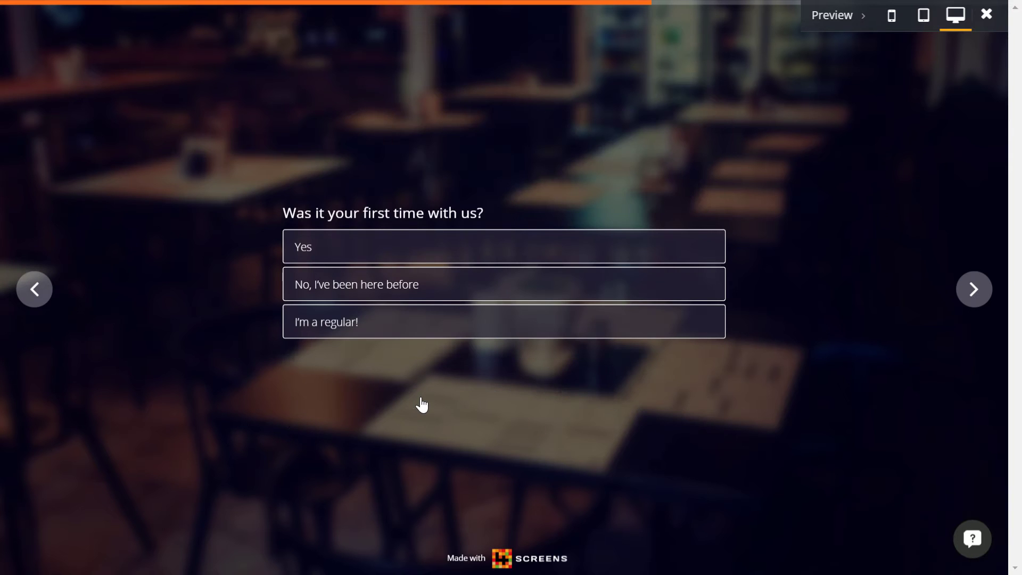
{"action": "left_click", "coordinate": [486, 327]}
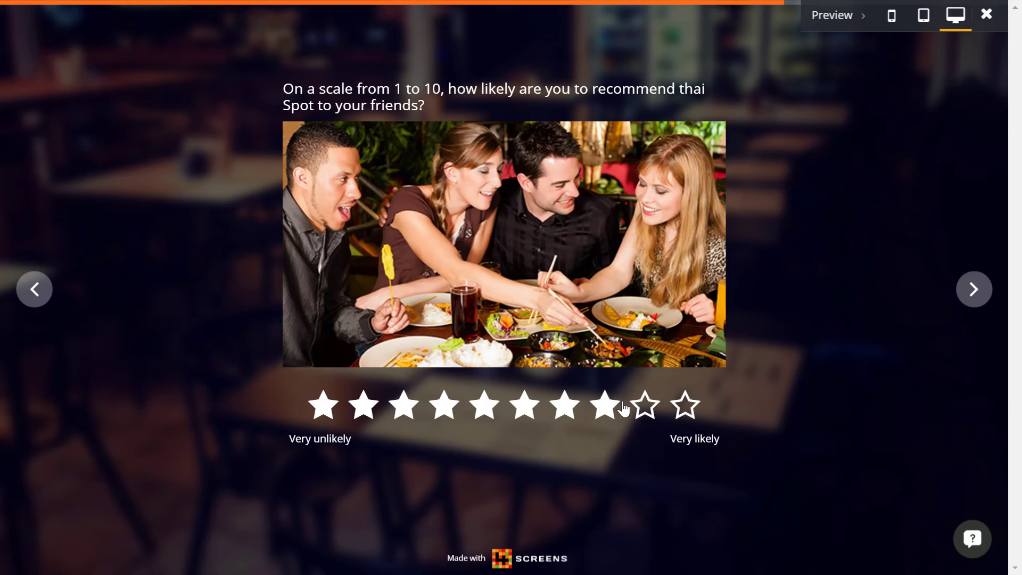
{"action": "left_click", "coordinate": [643, 404]}
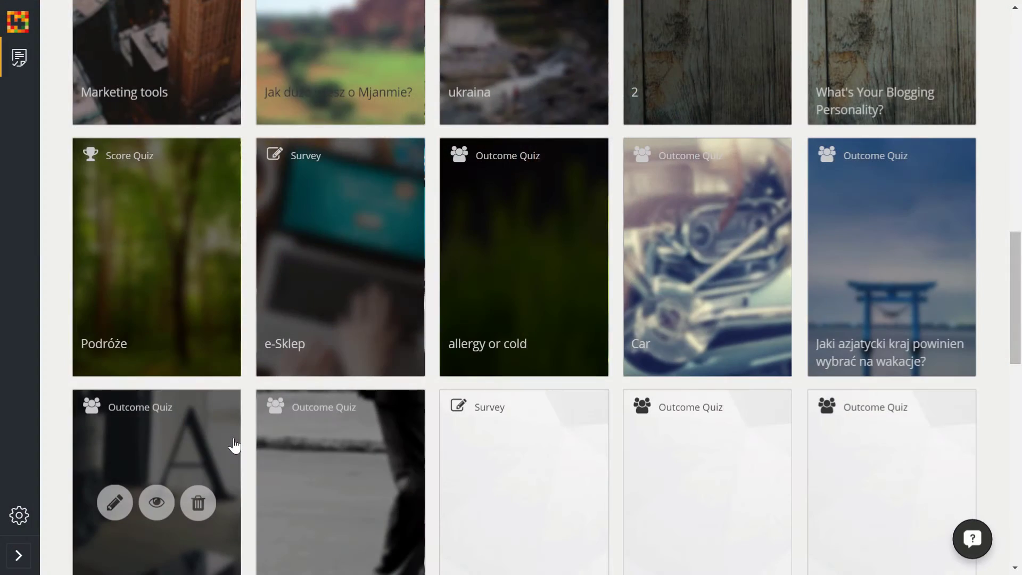
{"action": "scroll", "coordinate": [235, 445], "scroll_direction": "up", "scroll_amount": 10}
- Create a new engageform named 'Example' with the Survey type
{"action": "scroll", "coordinate": [235, 445], "scroll_direction": "up", "scroll_amount": 8}
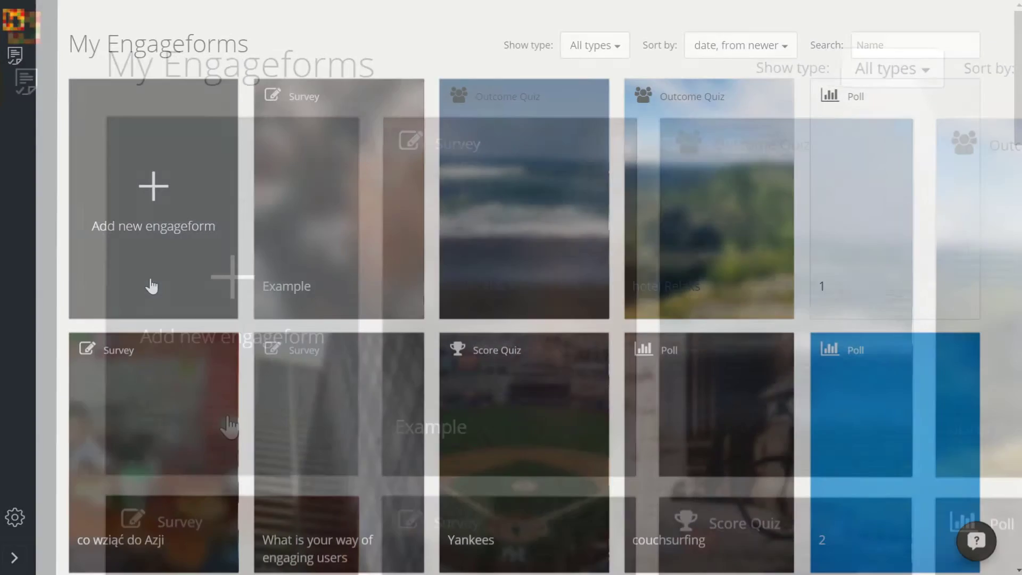
{"action": "left_click", "coordinate": [152, 286]}
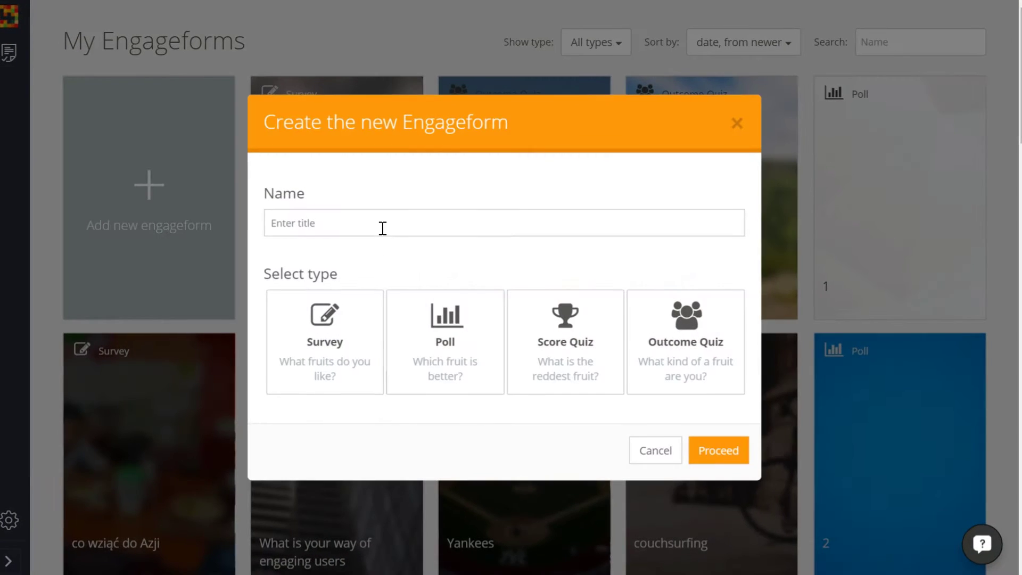
{"action": "left_click", "coordinate": [378, 227]}
{"action": "type", "text": "Example"}
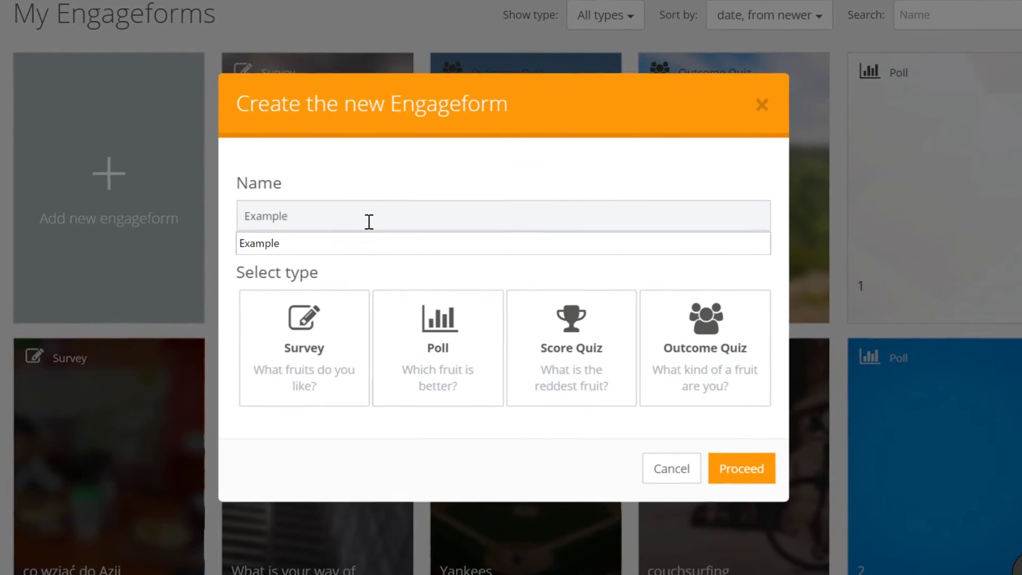
{"action": "left_click", "coordinate": [344, 332]}
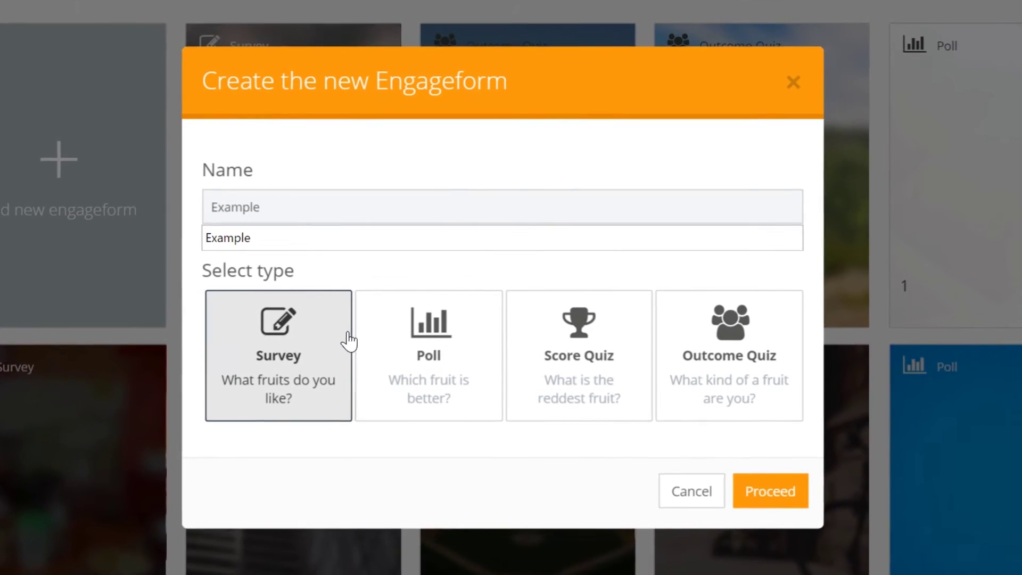
{"action": "left_click", "coordinate": [342, 332]}
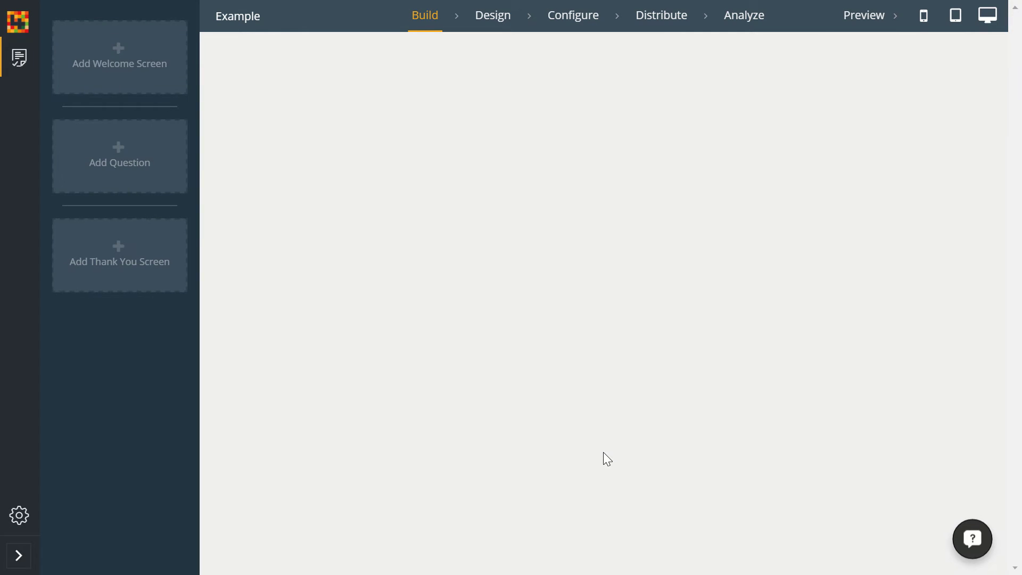
- Title the welcome screen 'Thai Spot' and describe it as 'Please take a few minutes to rate your time with us - we promise you'll be rewarded!'
{"action": "left_click", "coordinate": [600, 130]}
{"action": "type", "text": "Thai Spot"}
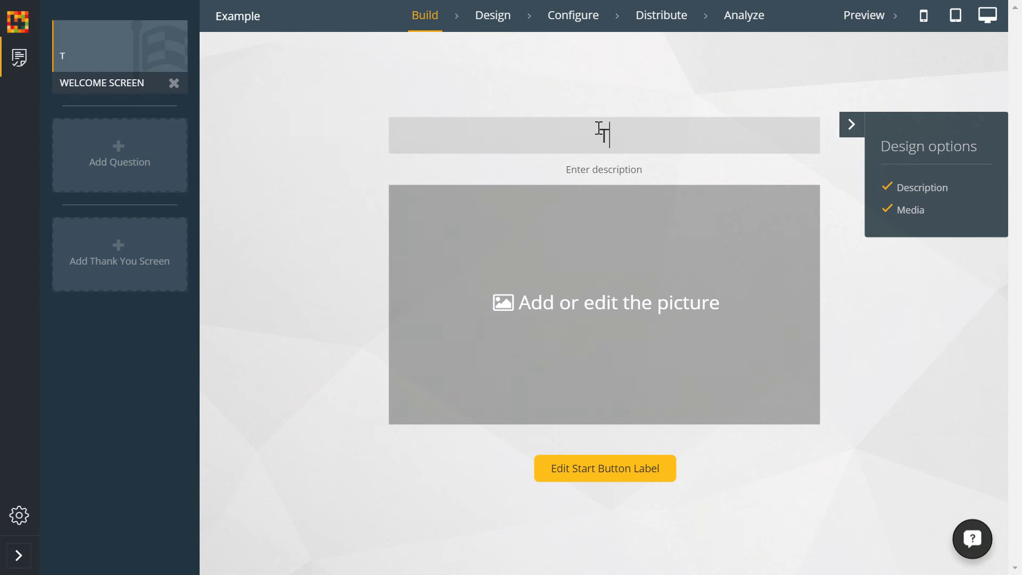
{"action": "key", "text": "Tab"}
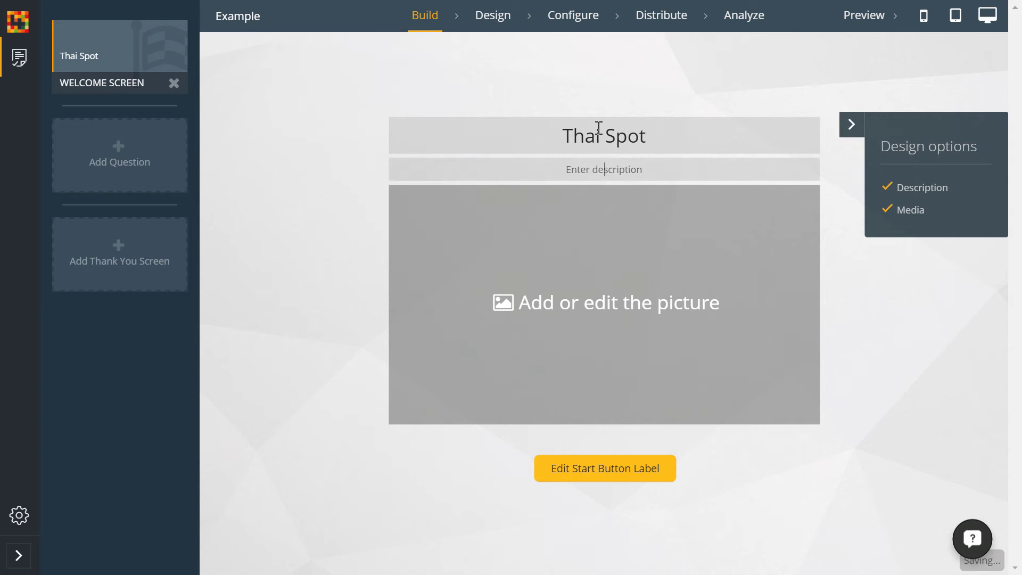
{"action": "type", "text": "Please "}
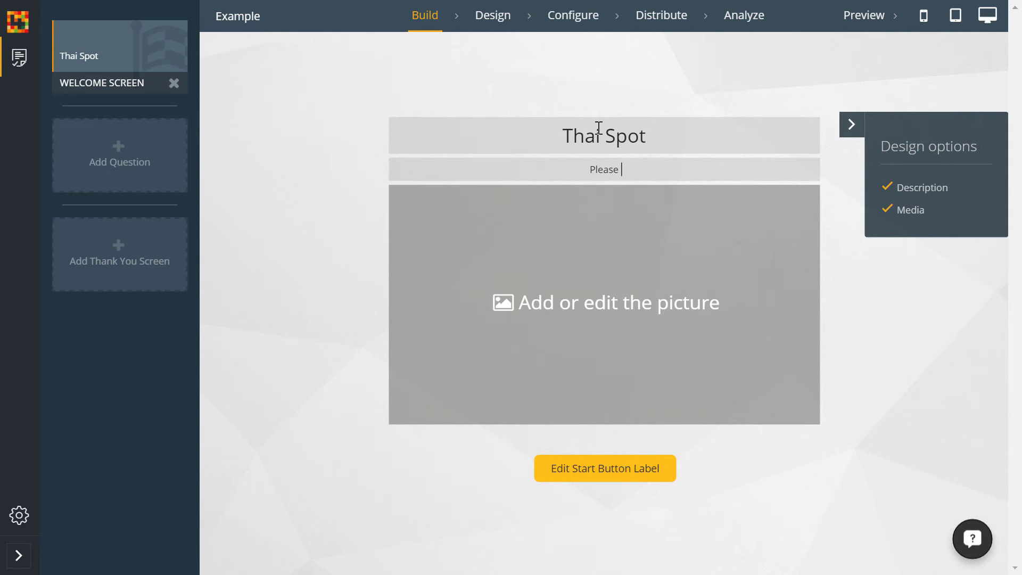
{"action": "type", "text": "take a few minutes "}
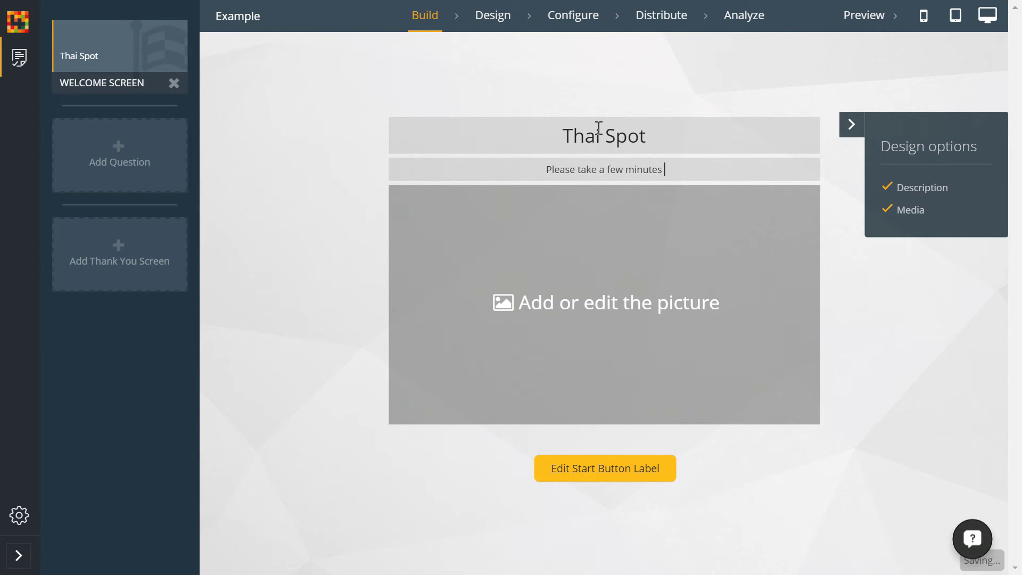
{"action": "type", "text": "to rate yo"}
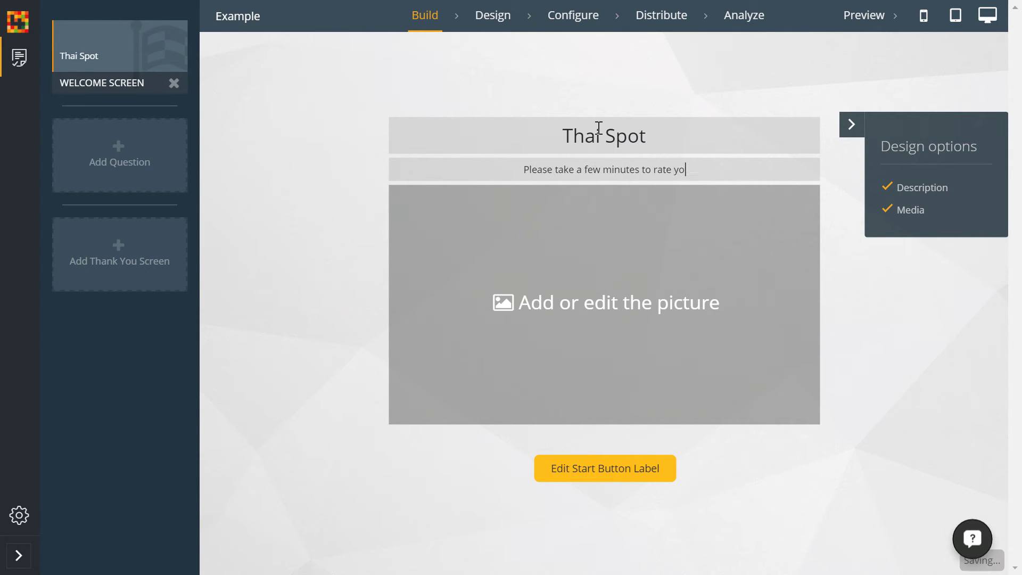
{"action": "type", "text": "ur time "}
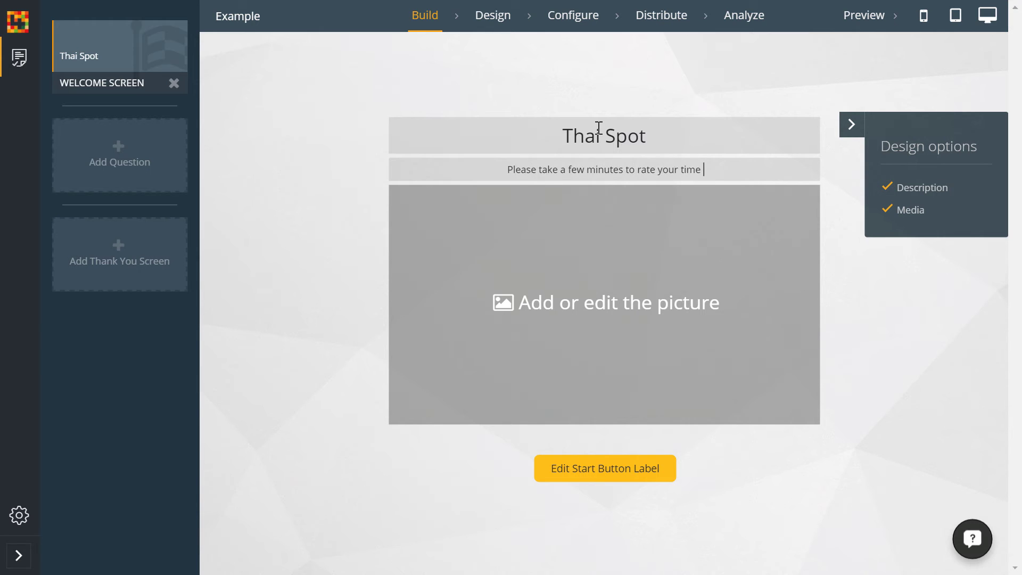
{"action": "type", "text": "with us"}
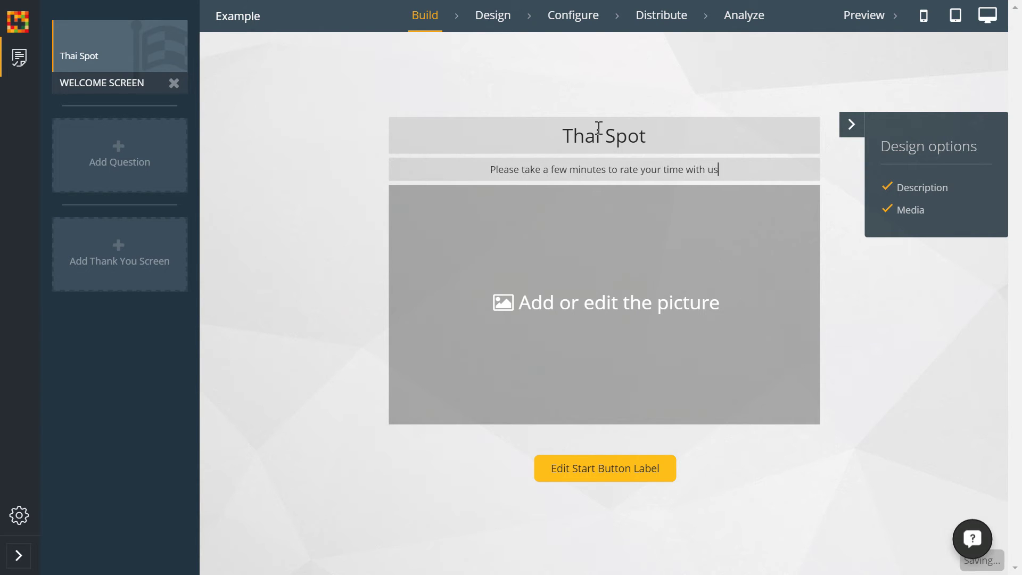
{"action": "type", "text": " - we prom"}
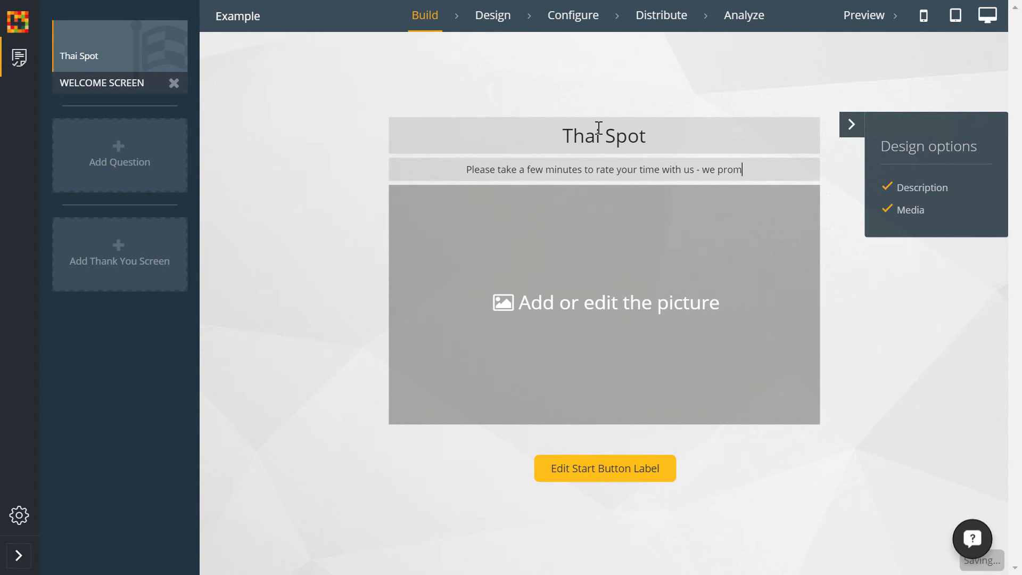
{"action": "type", "text": "ise"}
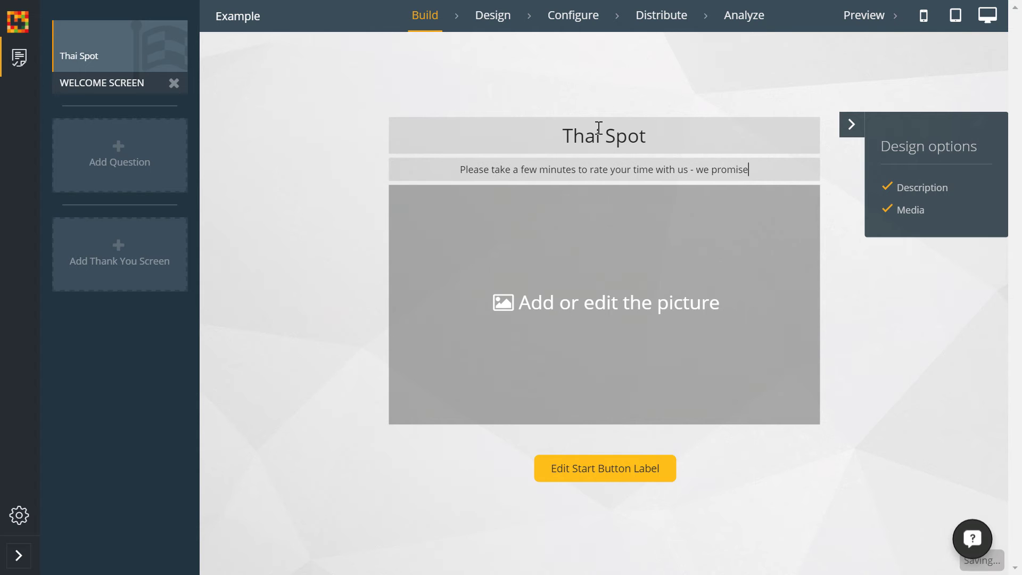
{"action": "type", "text": " you'l"}
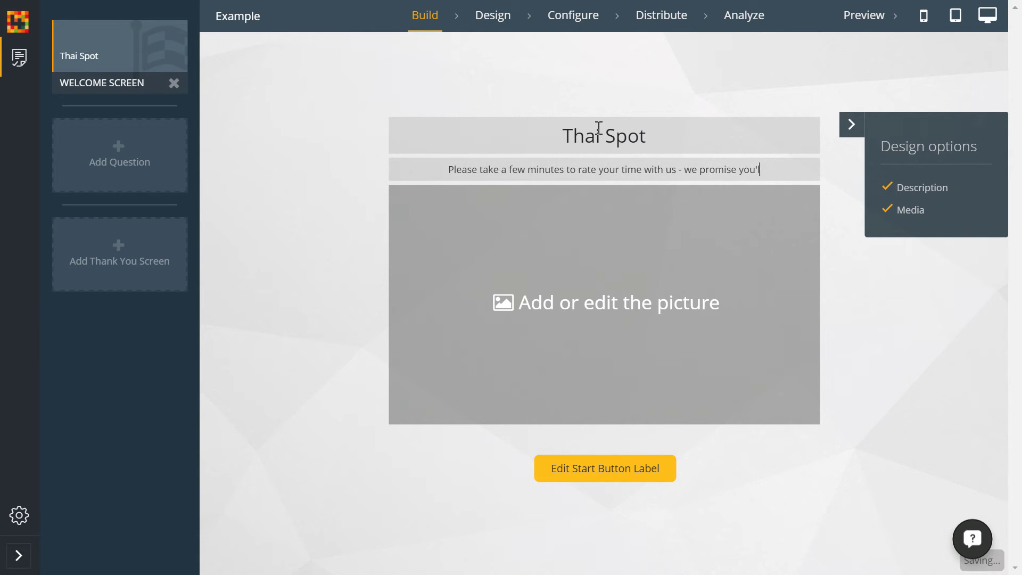
{"action": "type", "text": "l be re"}
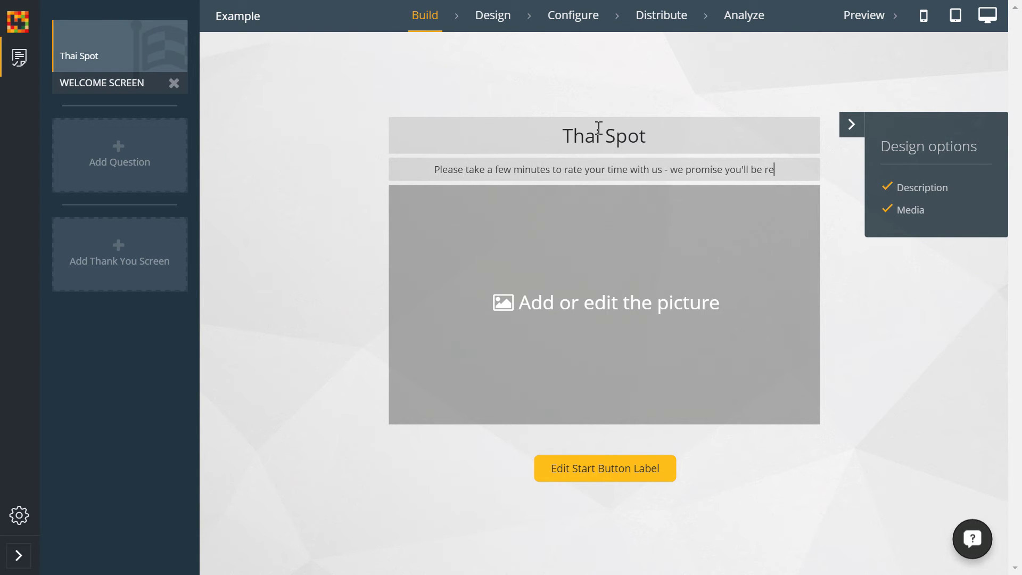
{"action": "type", "text": "warded!"}
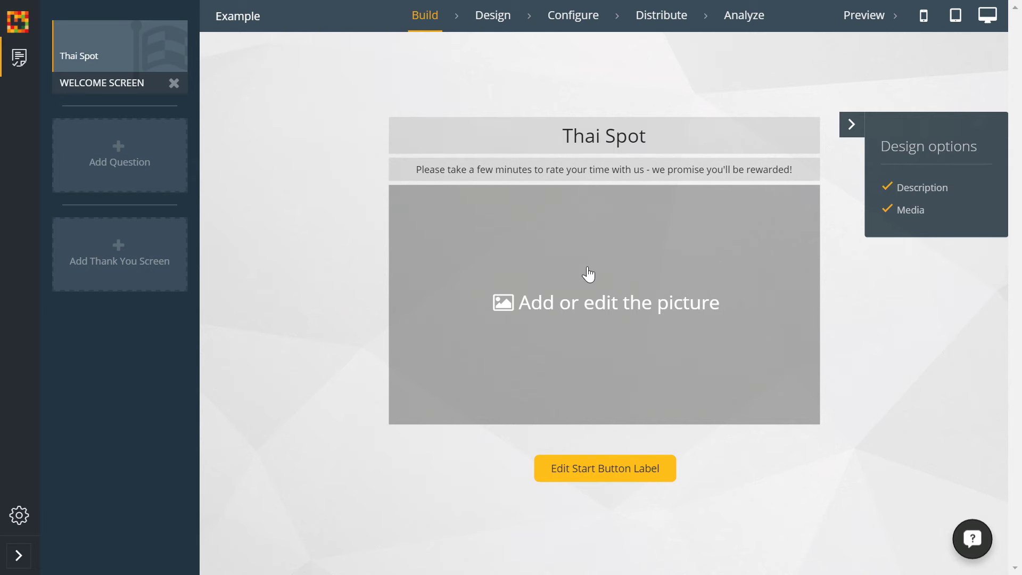
- Set a 'restaurant' search-result interior photo as the welcome screen's cover image
{"action": "left_click", "coordinate": [583, 287]}
{"action": "left_click", "coordinate": [445, 151]}
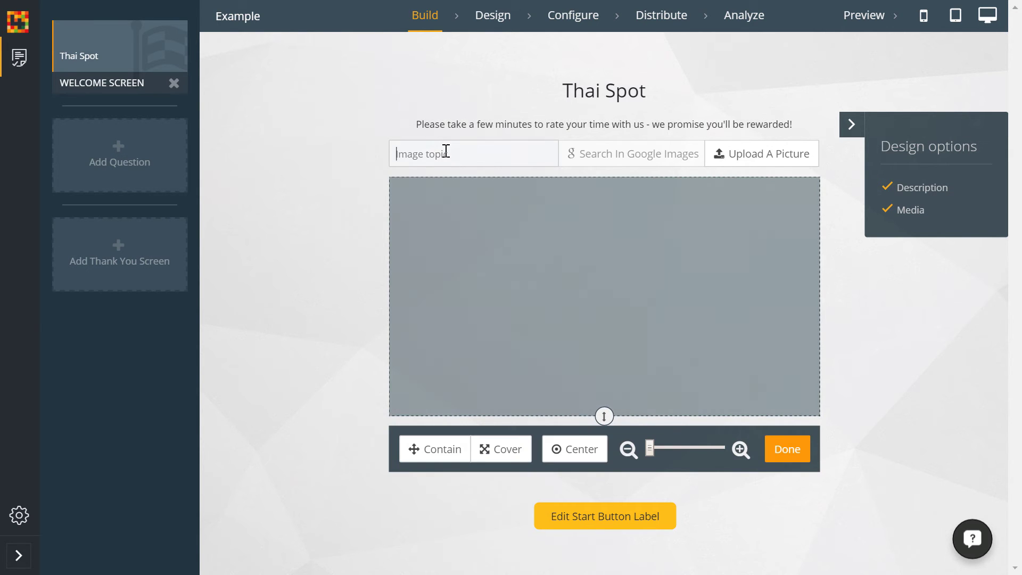
{"action": "type", "text": "restaurant"}
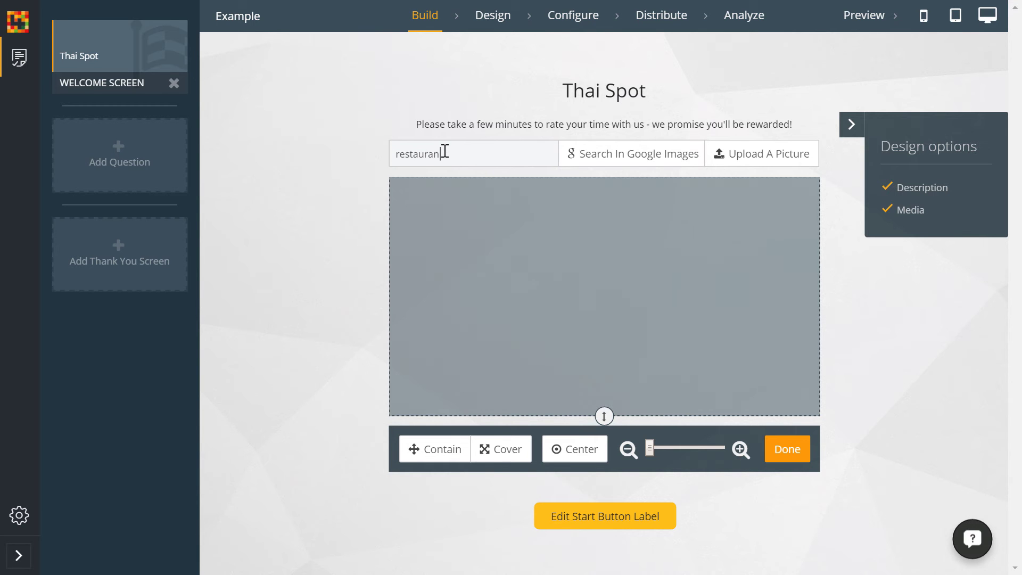
{"action": "left_click", "coordinate": [467, 229]}
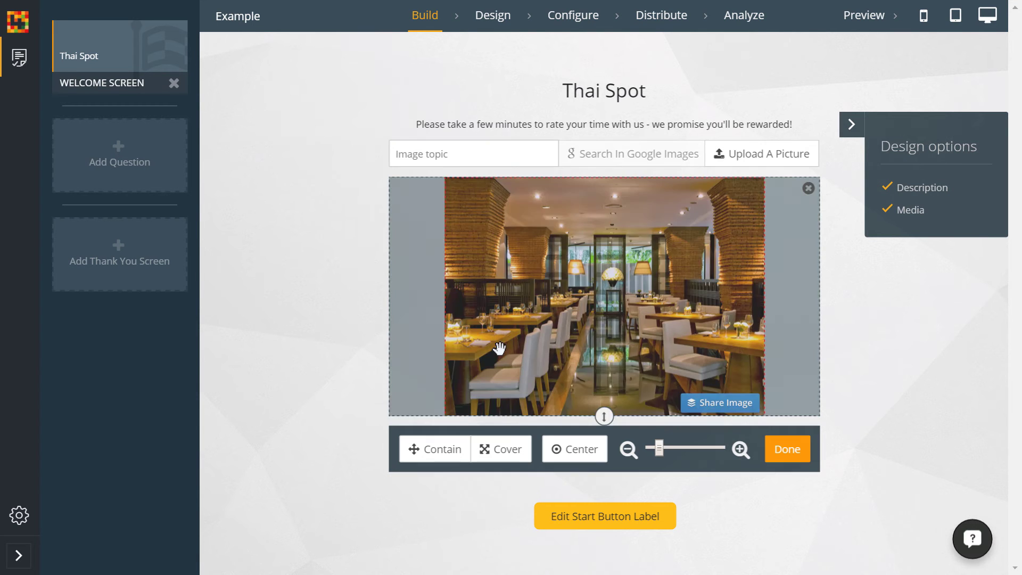
{"action": "left_click", "coordinate": [510, 448]}
{"action": "left_click", "coordinate": [787, 452]}
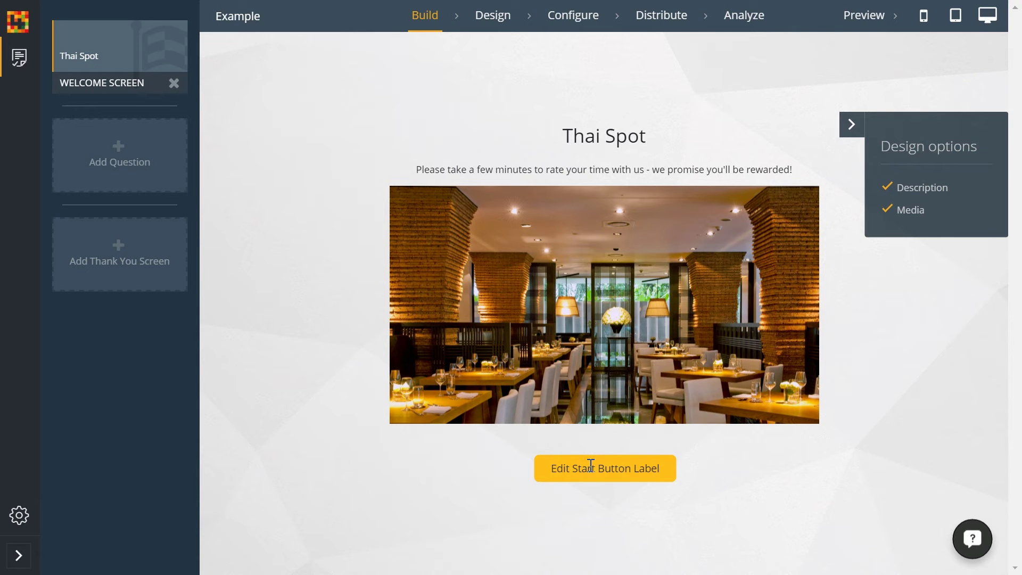
- Label the start button 'START!' and add a required, picture-less multiple choice question 'What did you like the most'
{"action": "type", "text": "START!"}
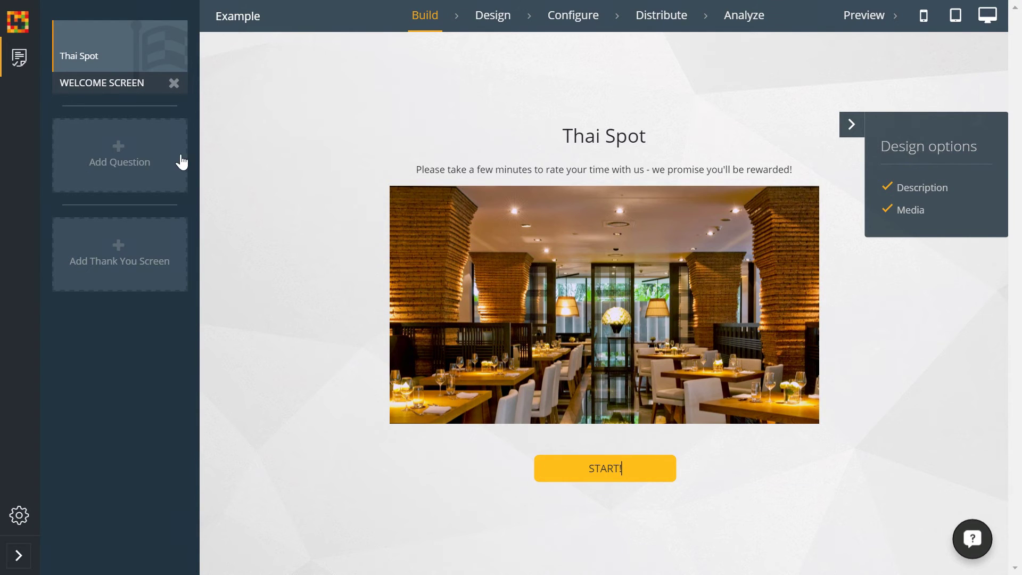
{"action": "left_click", "coordinate": [148, 128]}
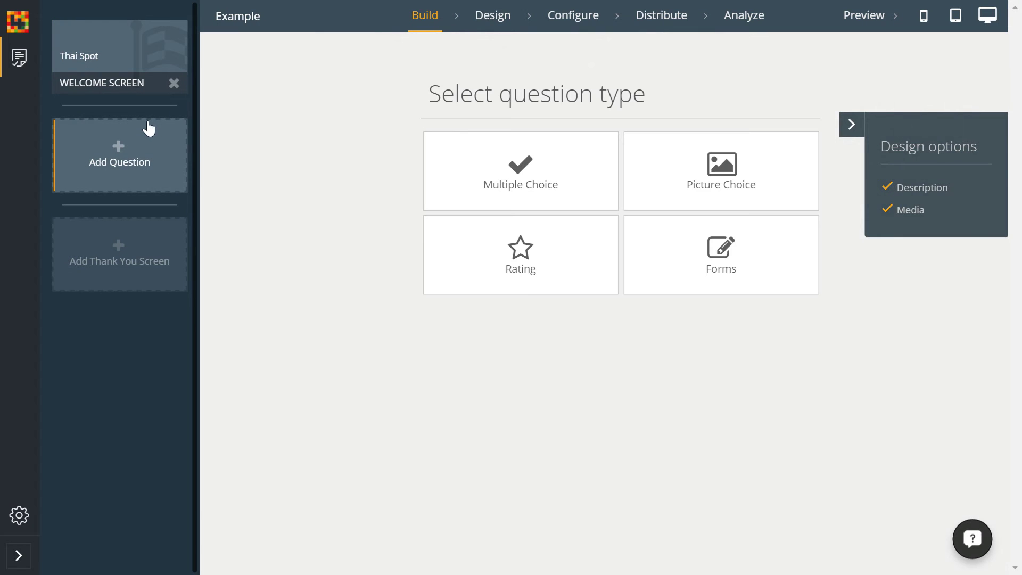
{"action": "left_click", "coordinate": [461, 162]}
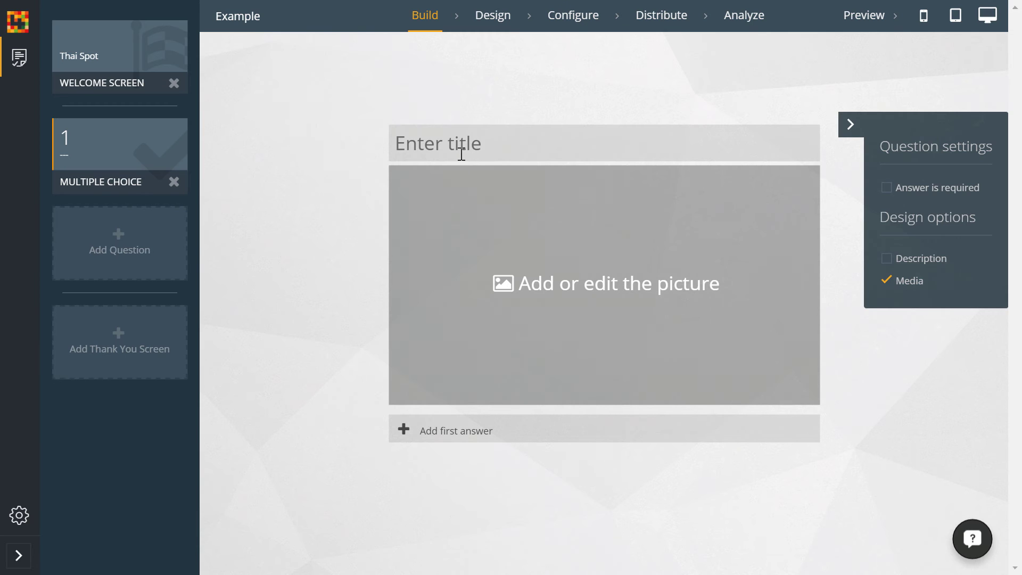
{"action": "type", "text": "What did you like"}
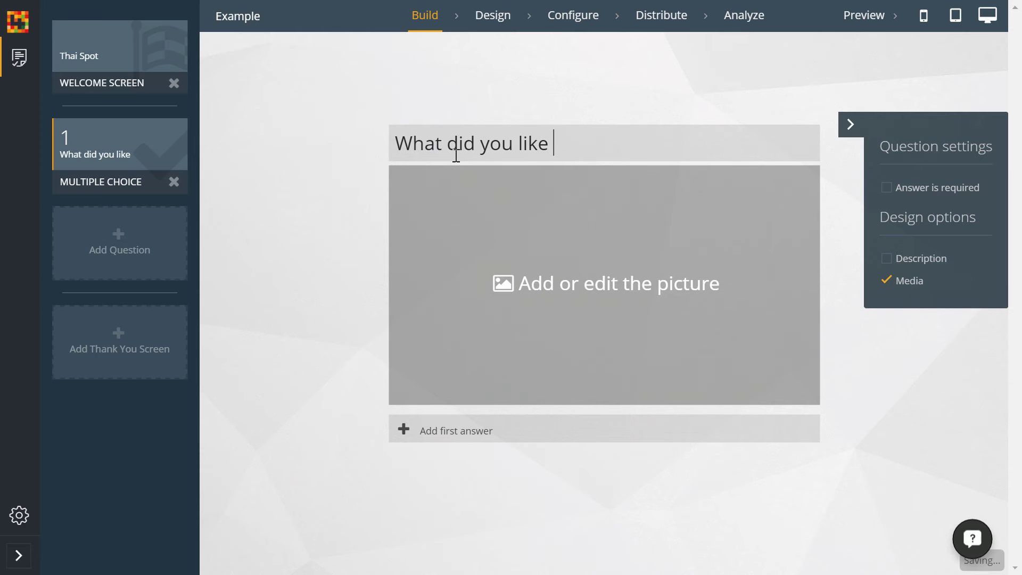
{"action": "type", "text": " the most?"}
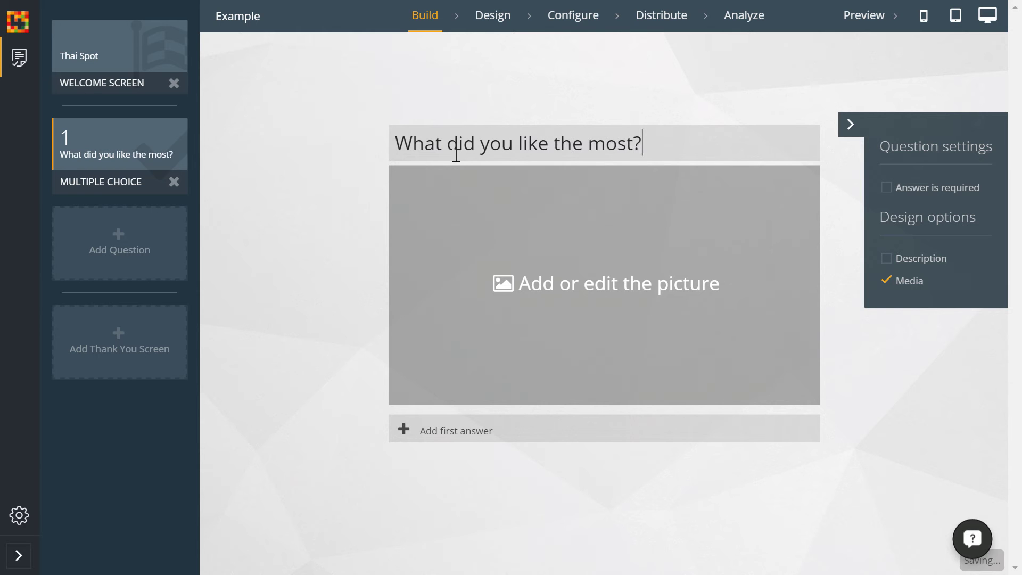
{"action": "left_click", "coordinate": [885, 188]}
{"action": "left_click", "coordinate": [886, 281]}
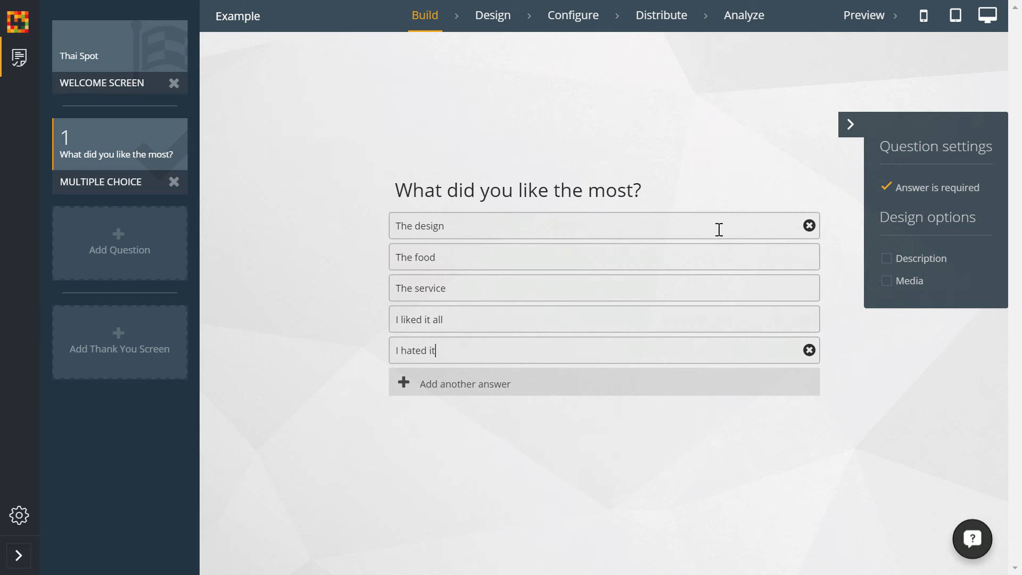
- Add a picture choice question with a first answer labelled 'Pho'
{"action": "left_click", "coordinate": [184, 240]}
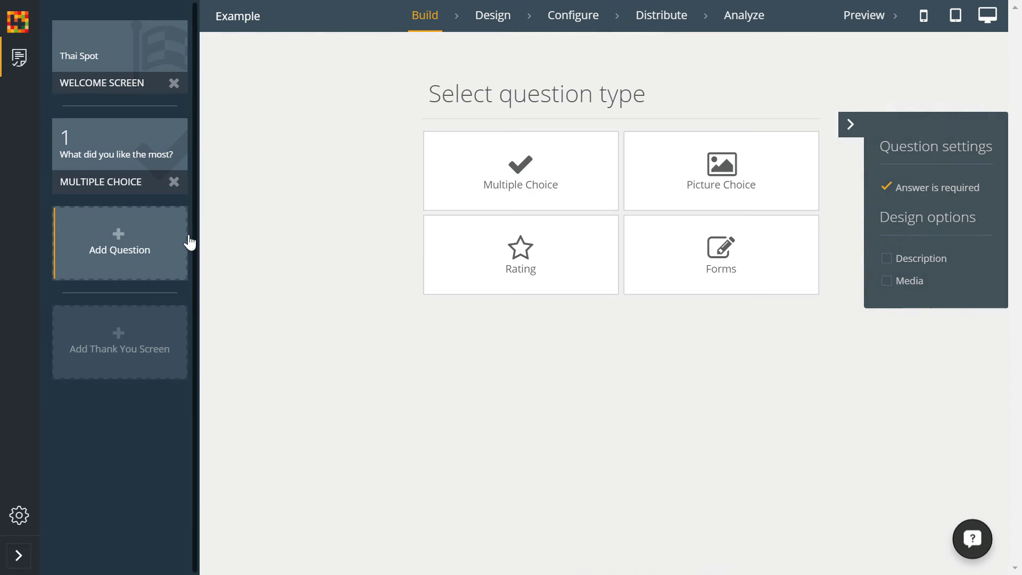
{"action": "left_click", "coordinate": [736, 182]}
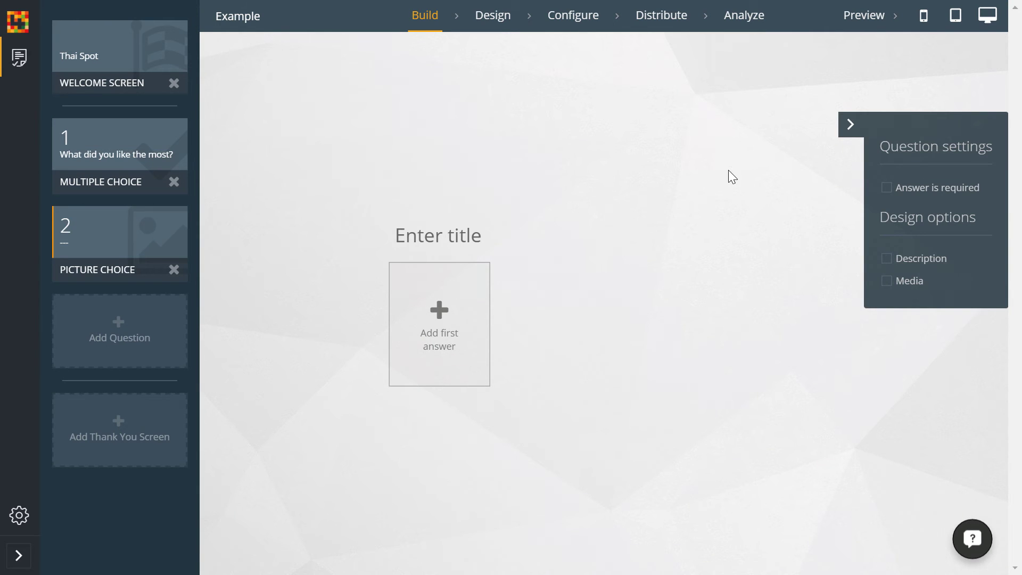
{"action": "left_click", "coordinate": [447, 229]}
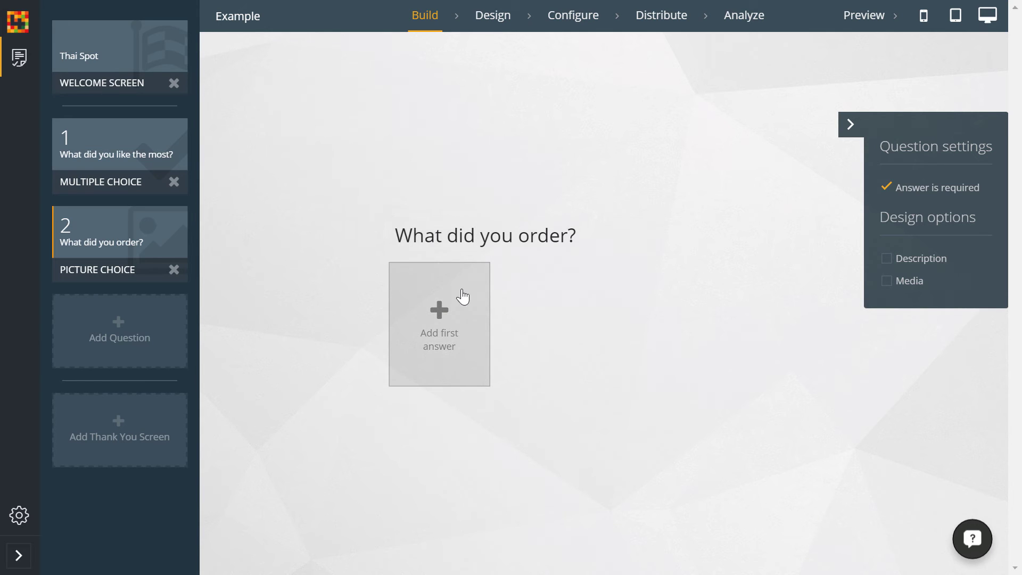
{"action": "left_click", "coordinate": [463, 297]}
{"action": "left_click", "coordinate": [458, 365]}
{"action": "type", "text": "Pho"}
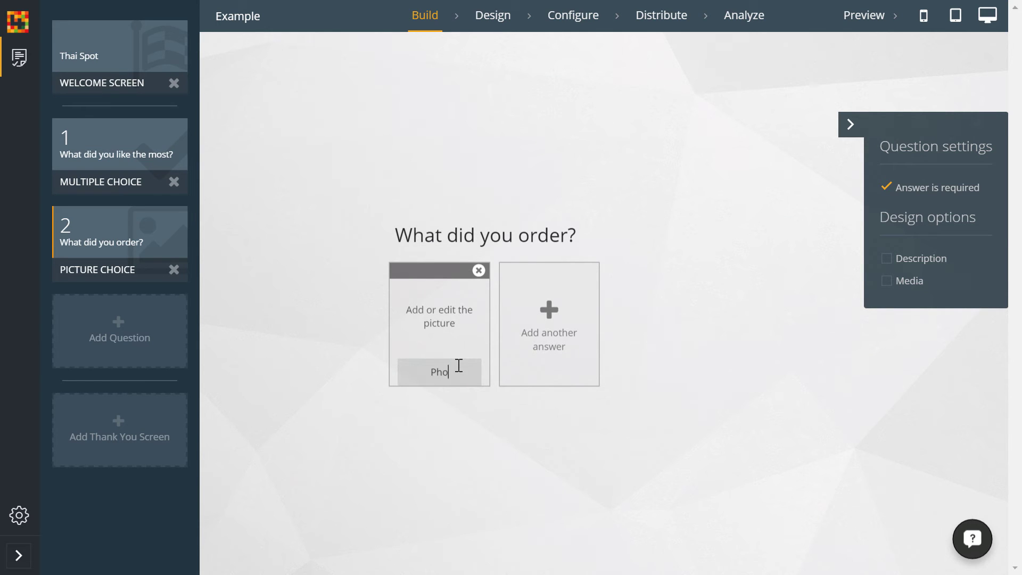
{"action": "double_click", "coordinate": [458, 365]}
{"action": "key", "text": "ctrl+c"}
- Give the Pho answer a pho photo found through an online image search
{"action": "left_click", "coordinate": [433, 294]}
{"action": "left_click", "coordinate": [372, 137]}
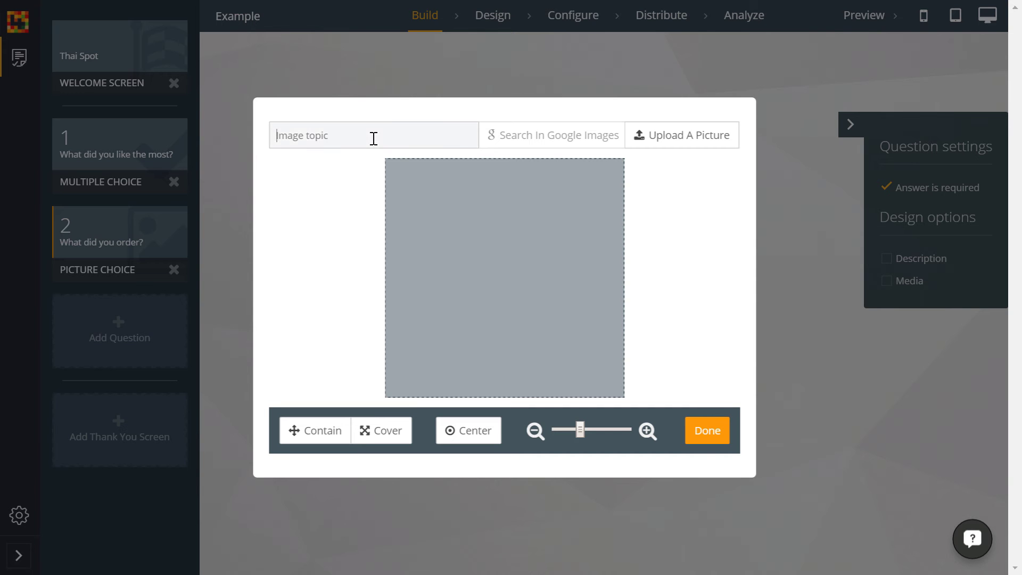
{"action": "key", "text": "ctrl+v"}
{"action": "left_click", "coordinate": [540, 137]}
{"action": "left_click", "coordinate": [483, 239]}
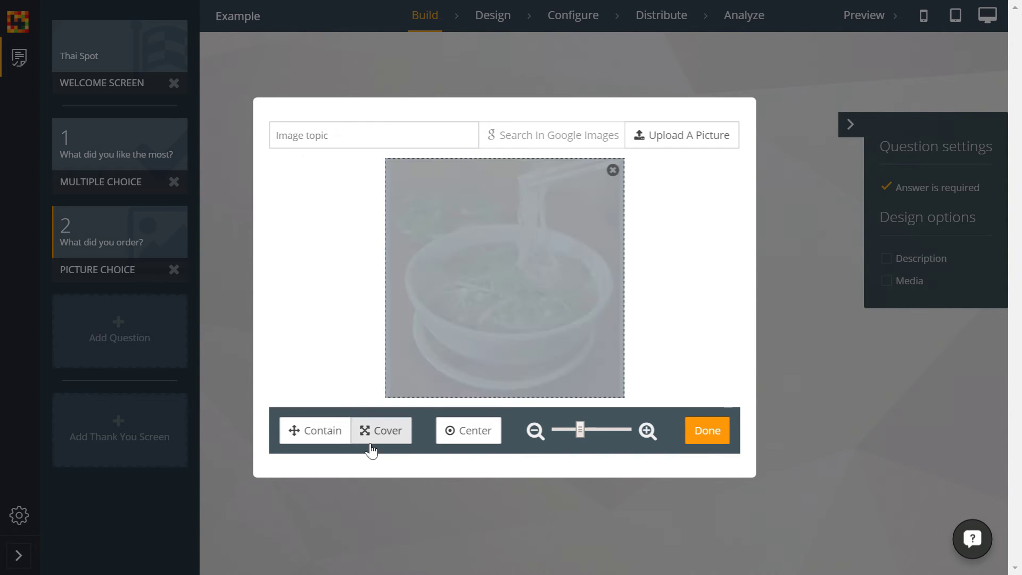
{"action": "left_click", "coordinate": [716, 442]}
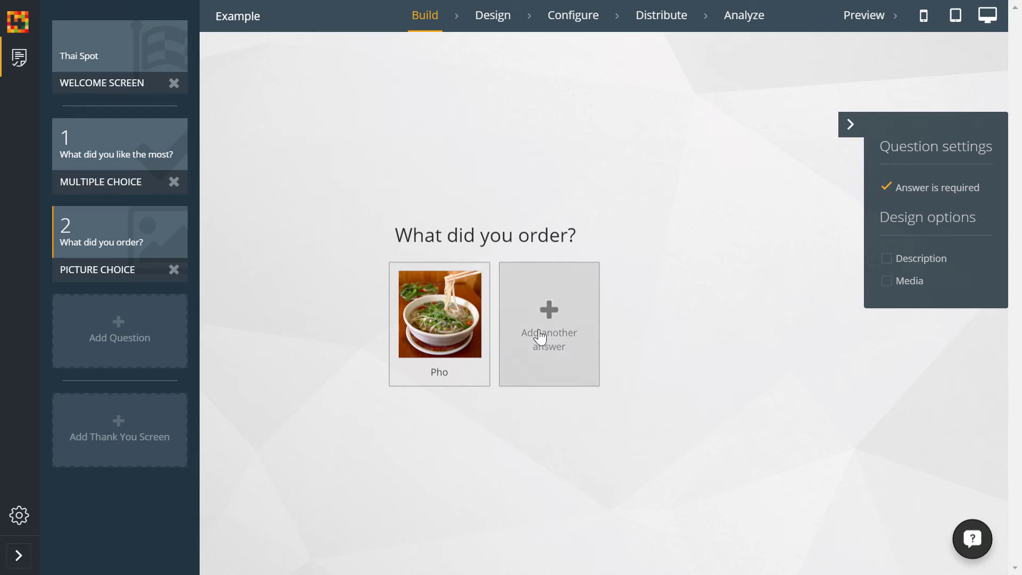
- Add a 'Phat thai kung' answer with a pad thai photo
{"action": "left_click", "coordinate": [538, 335]}
{"action": "left_click", "coordinate": [470, 229]}
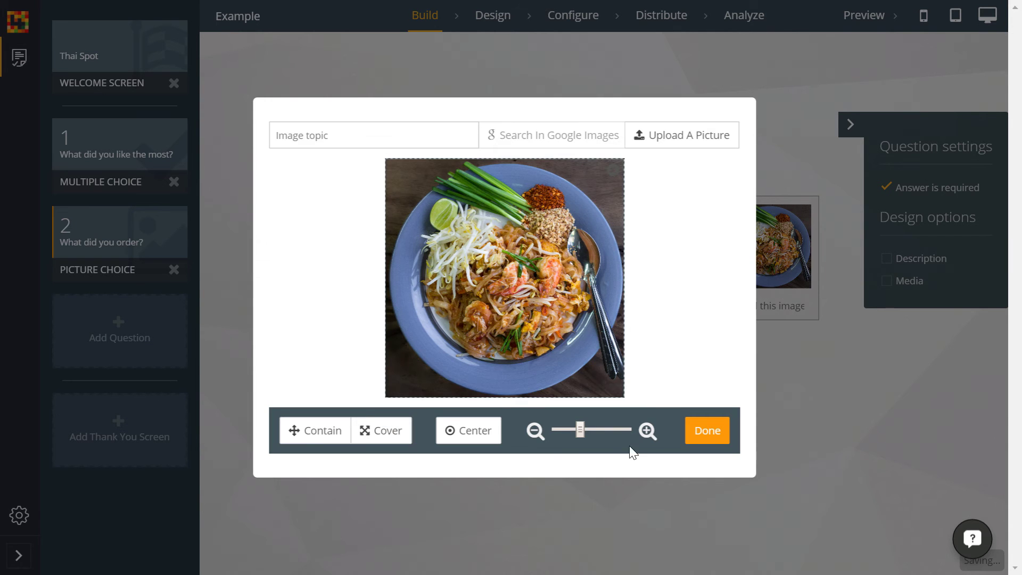
{"action": "left_click", "coordinate": [708, 436]}
{"action": "type", "text": "Phat thai kung"}
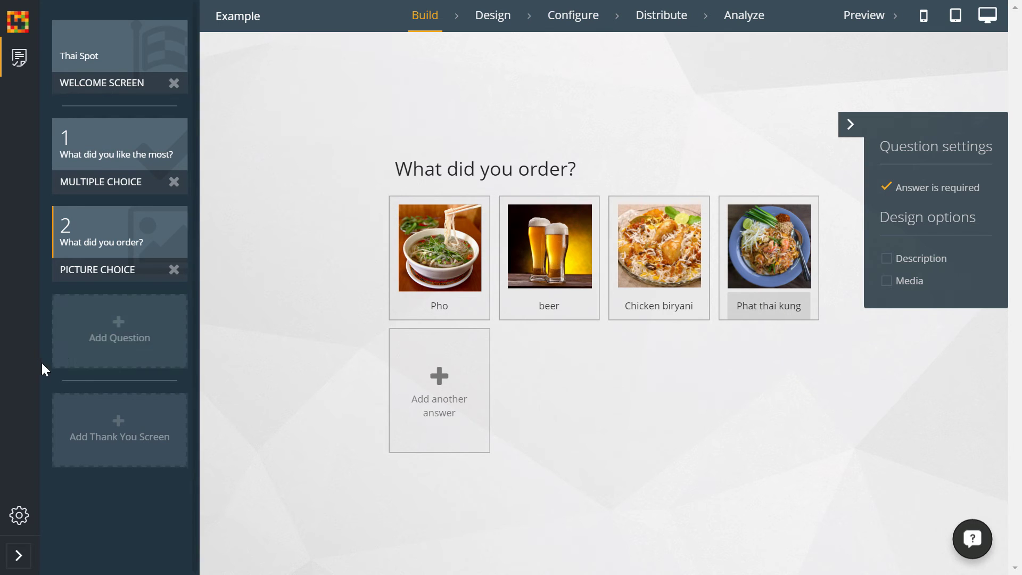
- Add a picture-less rating question with scale labels 'Very negative' and 'Very positive'
{"action": "left_click", "coordinate": [62, 358]}
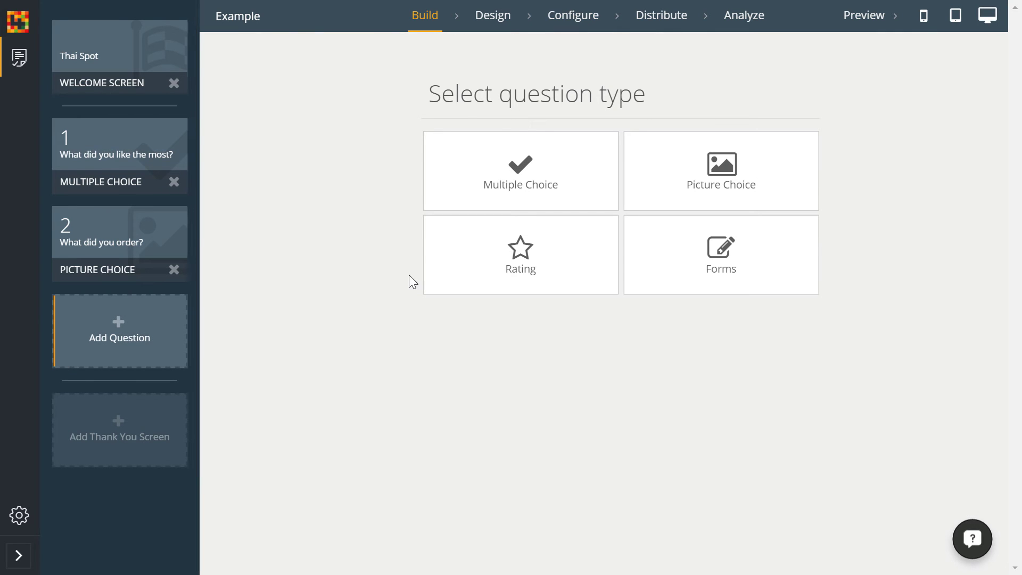
{"action": "left_click", "coordinate": [538, 251]}
{"action": "left_click", "coordinate": [520, 131]}
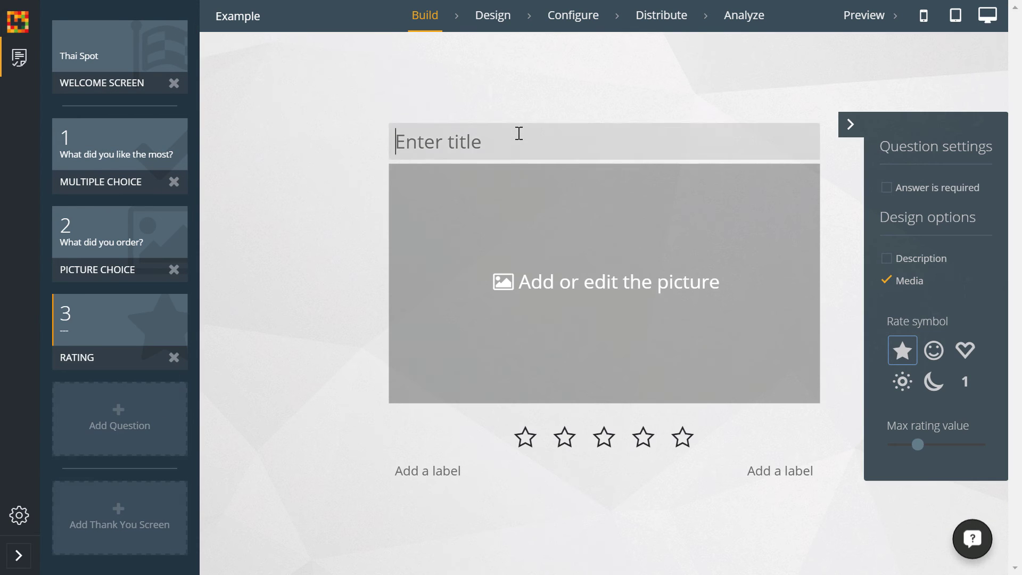
{"action": "type", "text": "On a scale from 1 to 10, please rate your experience with Thai Spot"}
{"action": "type", "text": ":"}
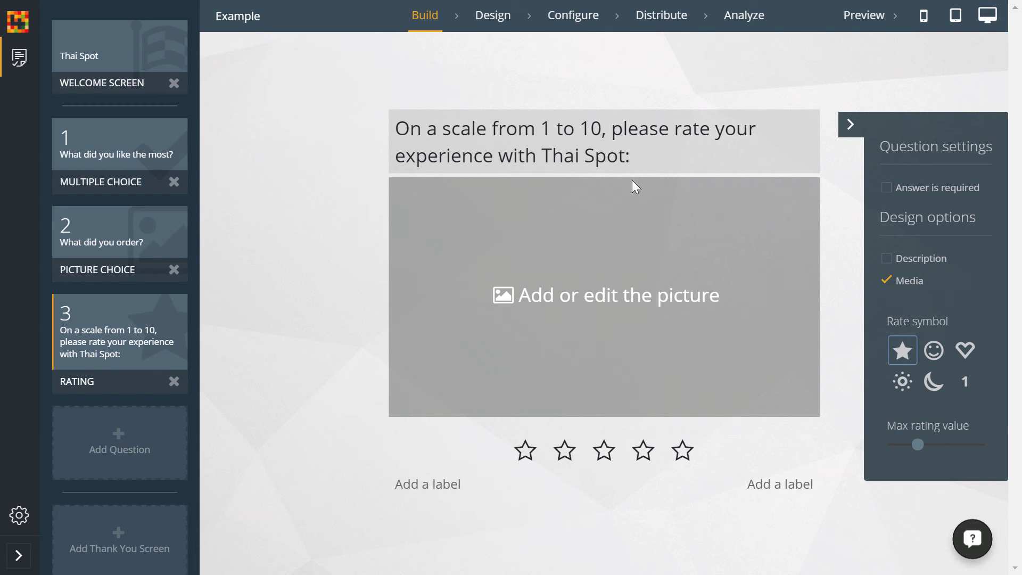
{"action": "left_click", "coordinate": [886, 281]}
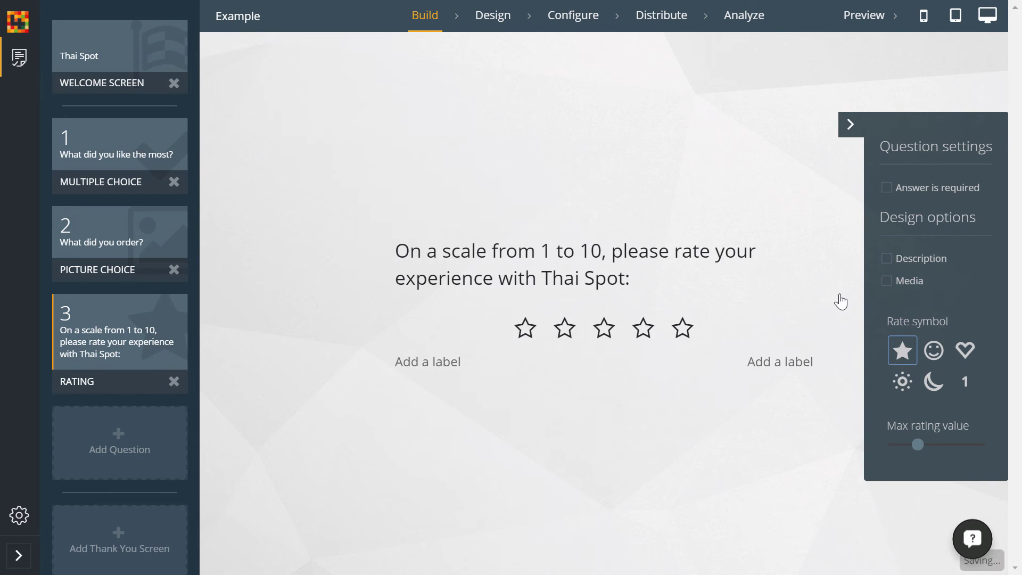
{"action": "type", "text": "Va"}
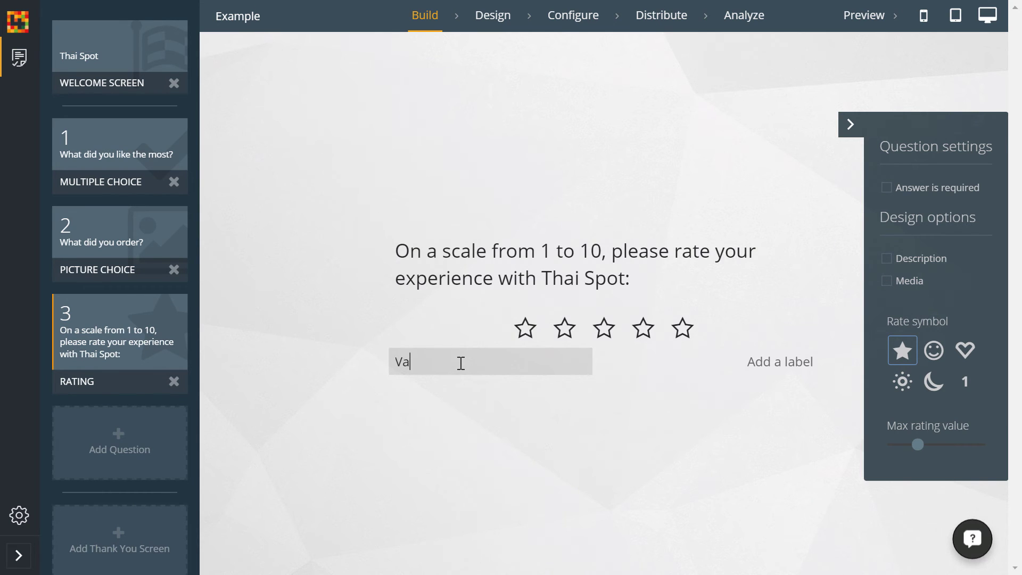
{"action": "key", "text": "BackSpace"}
{"action": "type", "text": "ery negative"}
{"action": "key", "text": "Tab"}
{"action": "type", "text": "Very"}
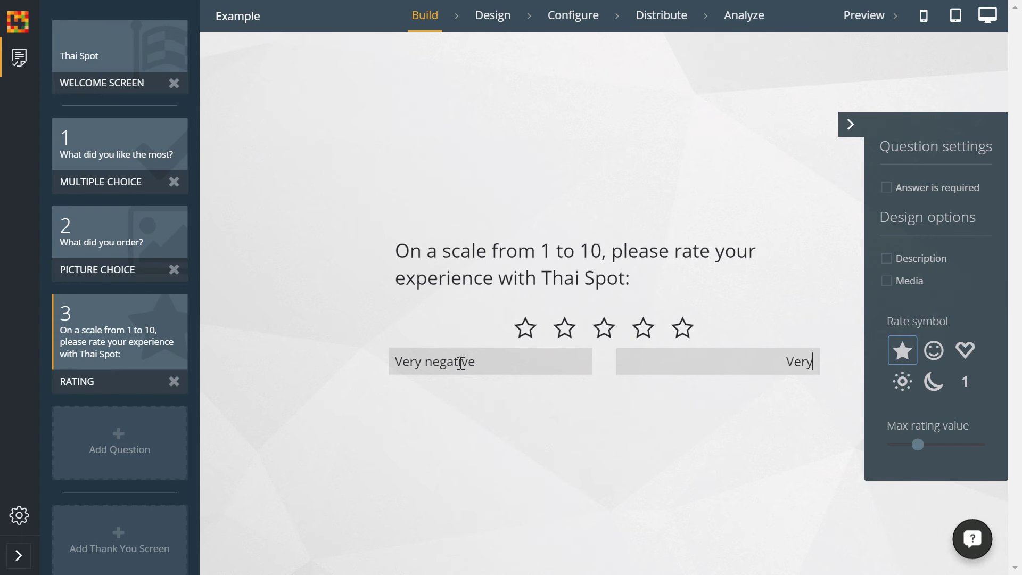
{"action": "type", "text": " positive"}
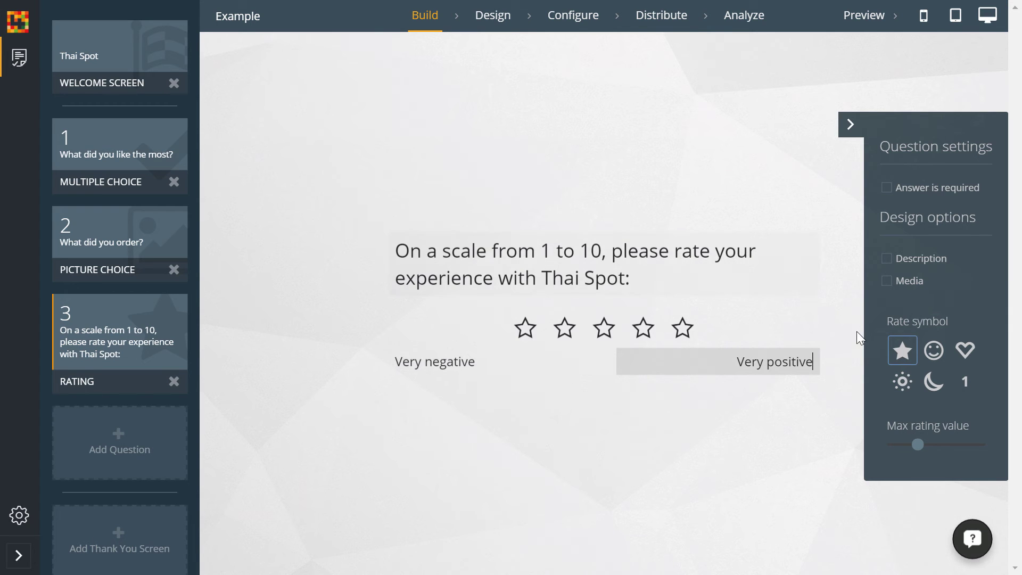
- Make the rating use plain numbers up to 10 and require an answer
{"action": "left_click", "coordinate": [933, 350]}
{"action": "left_click", "coordinate": [962, 349]}
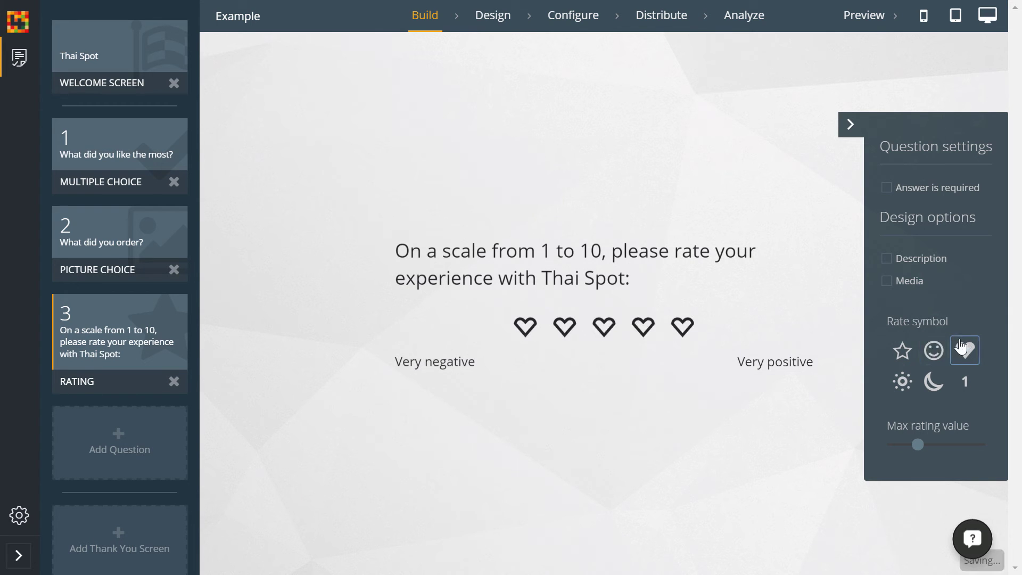
{"action": "left_click", "coordinate": [902, 381]}
{"action": "left_click", "coordinate": [933, 381]}
{"action": "left_click", "coordinate": [965, 381]}
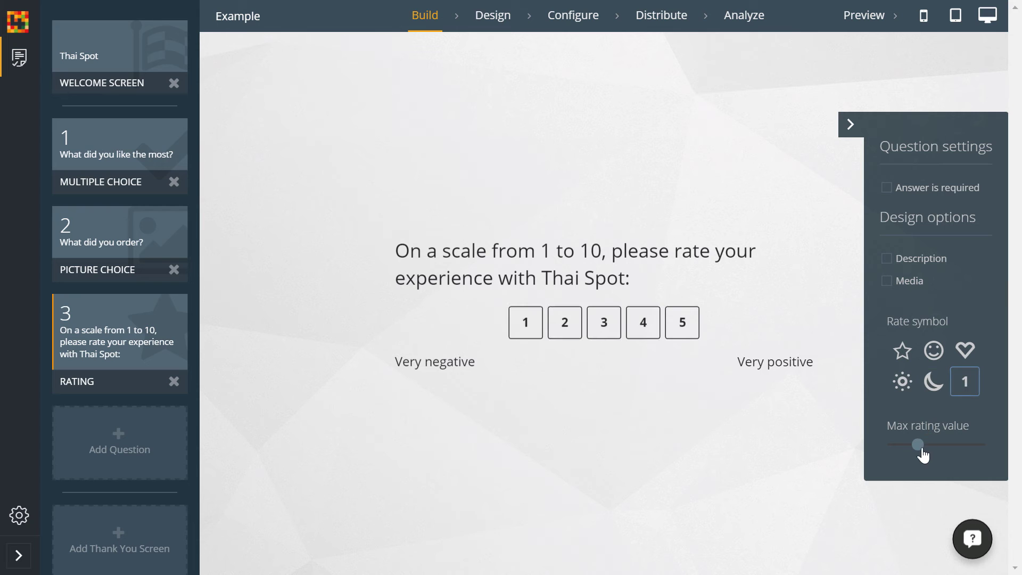
{"action": "left_click_drag", "start_coordinate": [919, 446], "coordinate": [980, 444]}
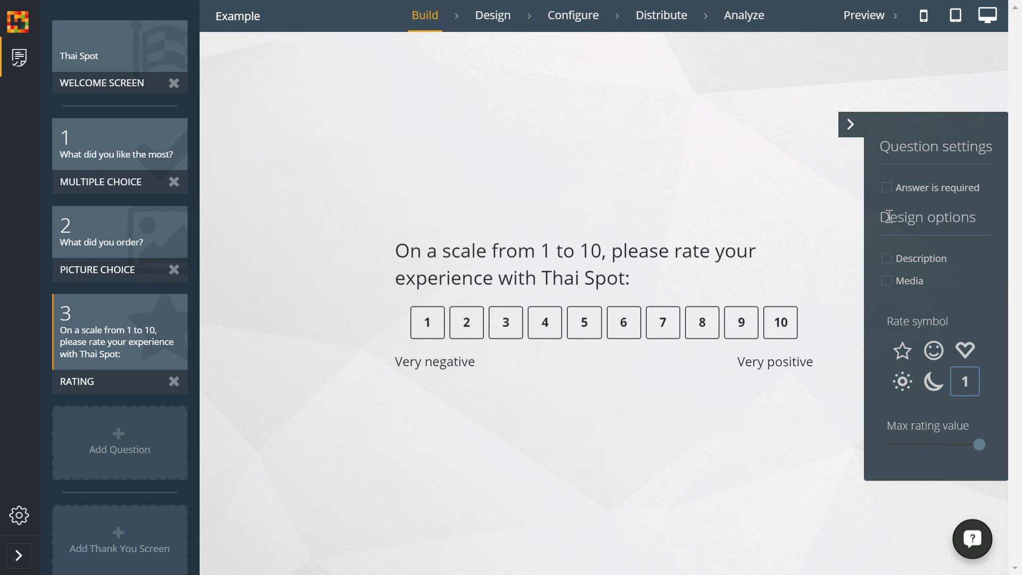
{"action": "left_click", "coordinate": [886, 189]}
- Add a picture-less forms question 'Do you have any extra comments that you would like to share with us?' with one Long Text field
{"action": "left_click", "coordinate": [177, 454]}
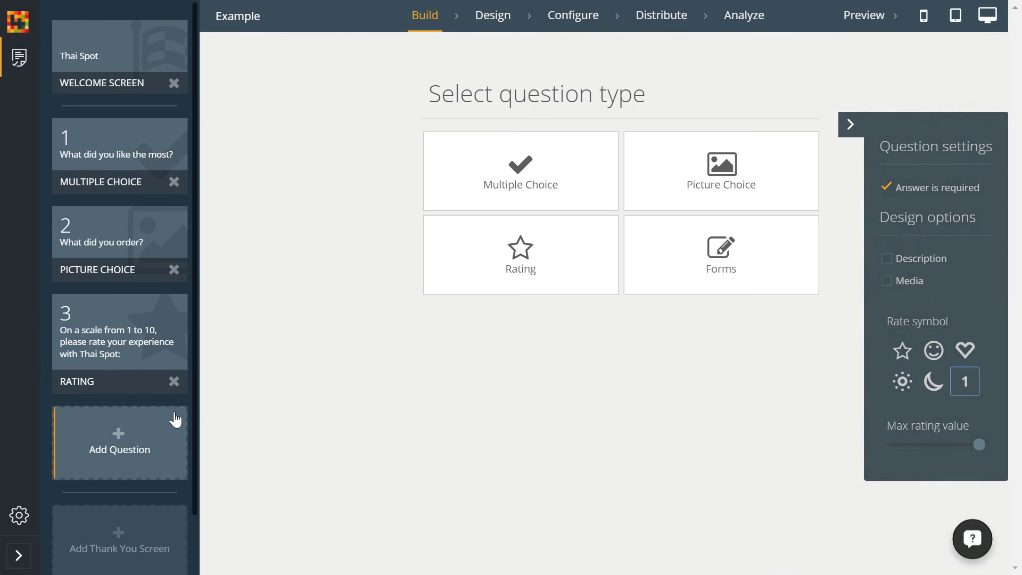
{"action": "left_click", "coordinate": [729, 249]}
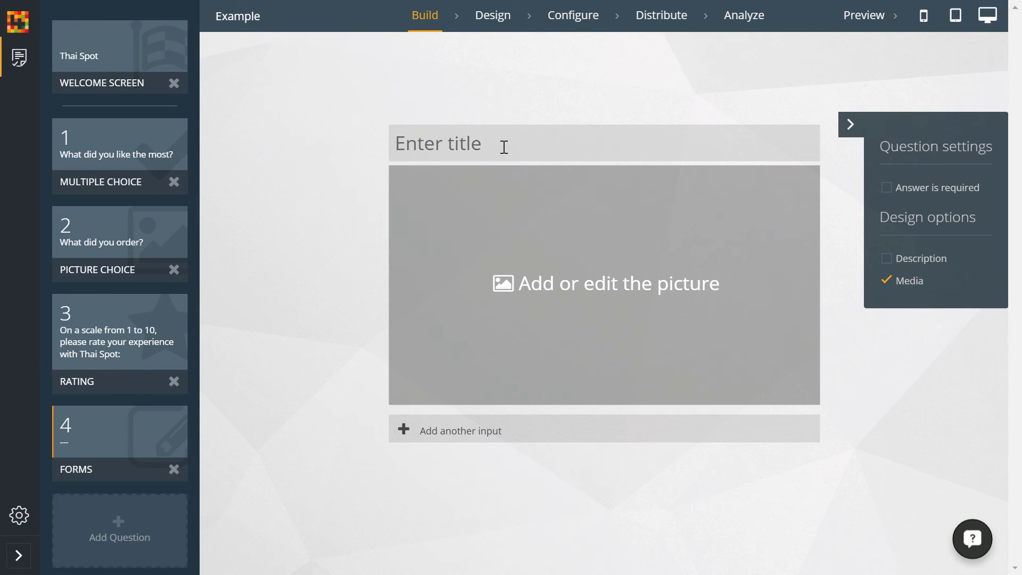
{"action": "left_click", "coordinate": [503, 147]}
{"action": "type", "text": "Do you have any extra comments that you would like to share with us?"}
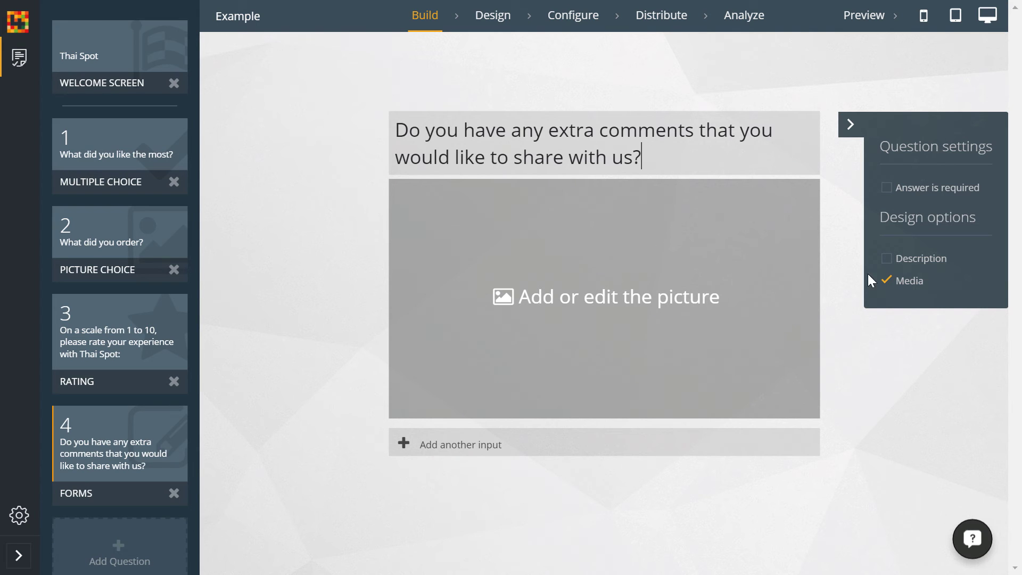
{"action": "left_click", "coordinate": [882, 287]}
{"action": "left_click", "coordinate": [455, 322]}
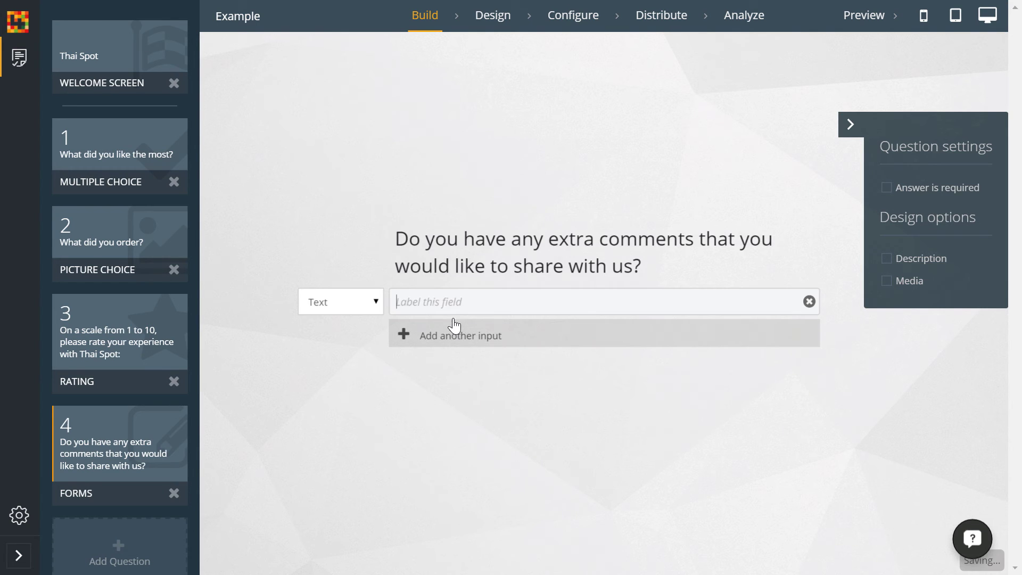
{"action": "left_click", "coordinate": [379, 308]}
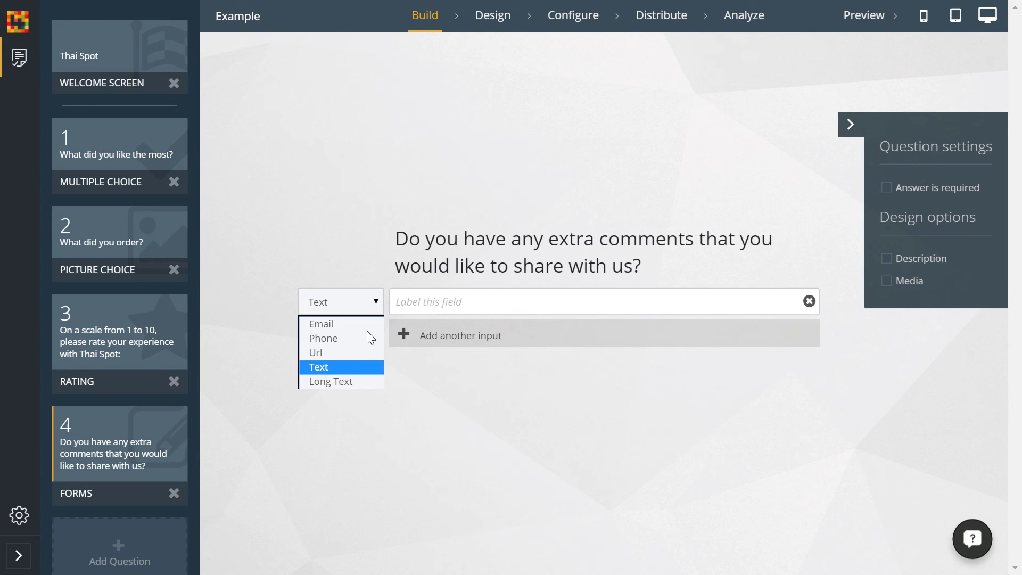
{"action": "left_click", "coordinate": [356, 381]}
- Add a form question 5 with the description 'Please input your email address below:'
{"action": "left_click", "coordinate": [117, 546]}
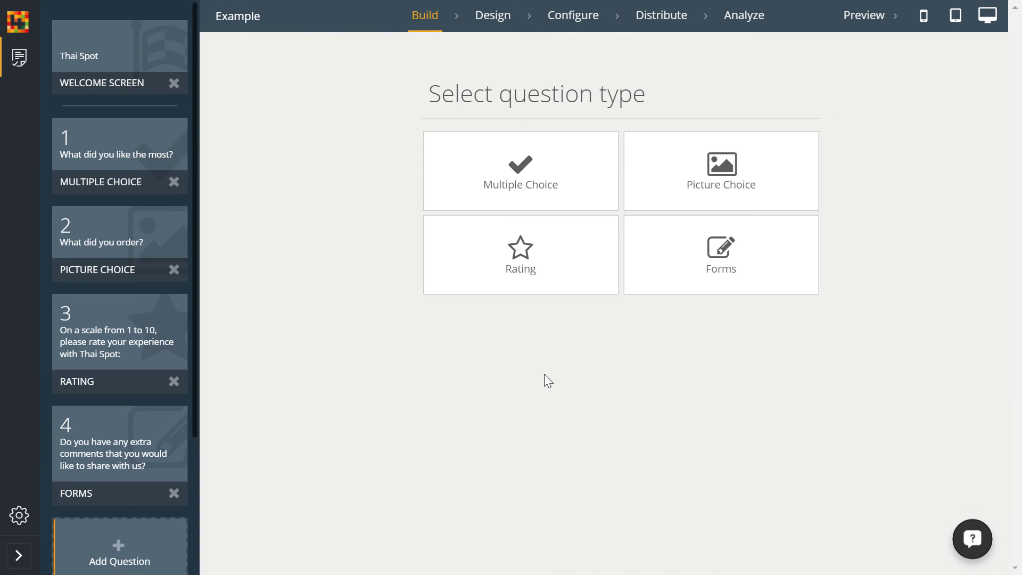
{"action": "left_click", "coordinate": [702, 270]}
{"action": "left_click", "coordinate": [507, 151]}
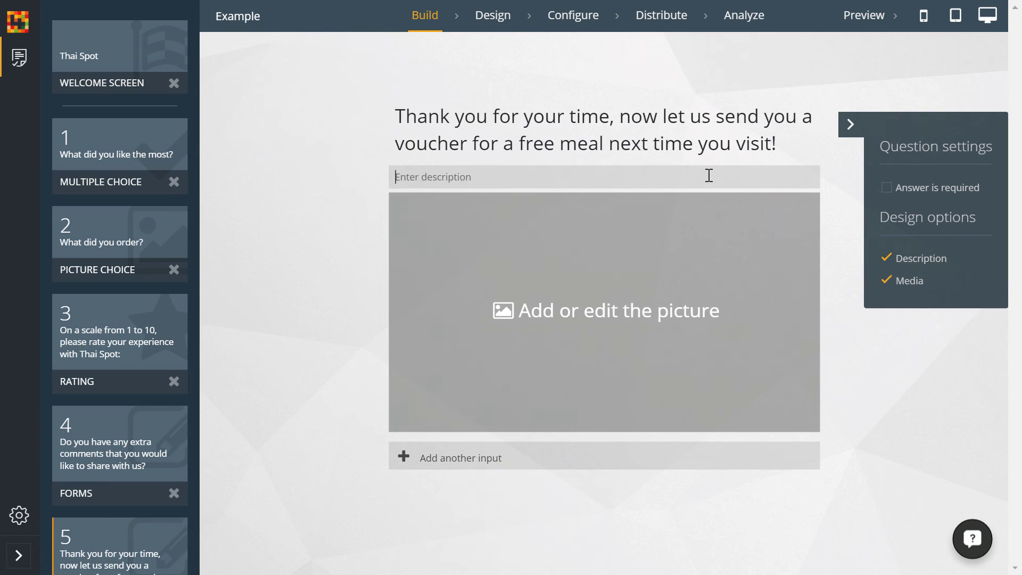
{"action": "left_click", "coordinate": [709, 176]}
{"action": "type", "text": "Please input your"}
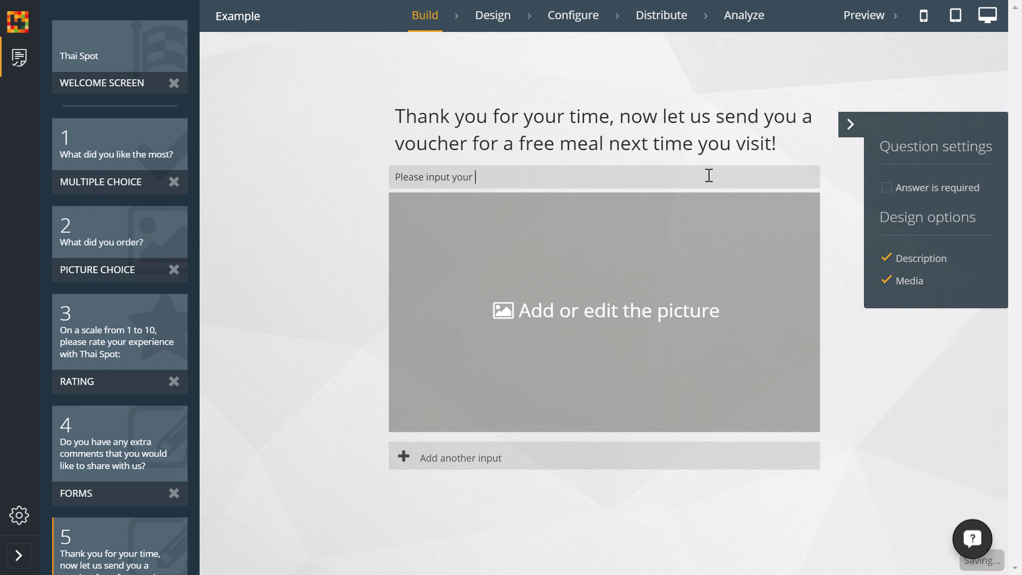
{"action": "type", "text": " email add"}
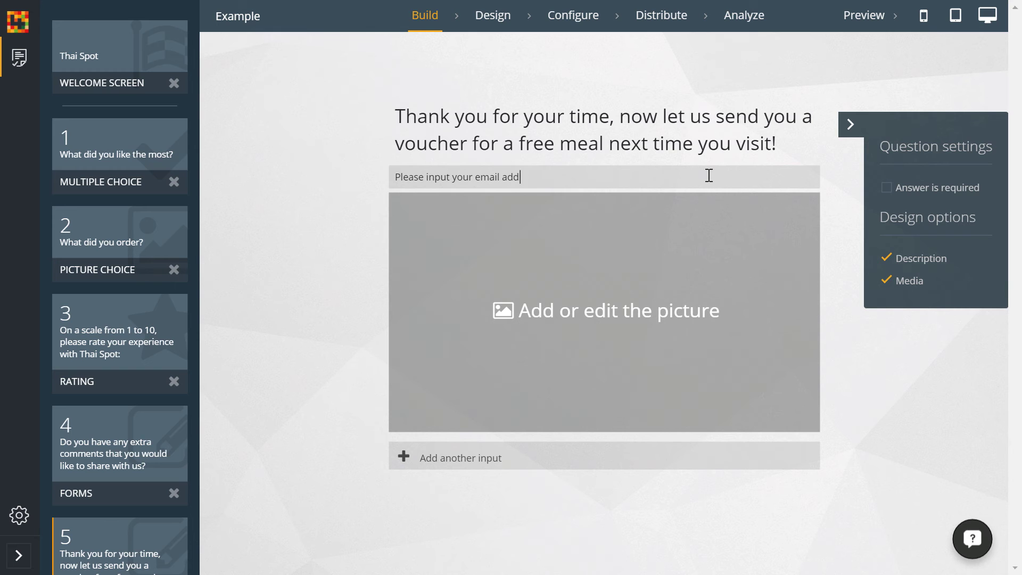
{"action": "type", "text": "ress below:"}
- Remove question 5's picture and give it one Email-type input field
{"action": "left_click", "coordinate": [887, 279]}
{"action": "left_click", "coordinate": [622, 346]}
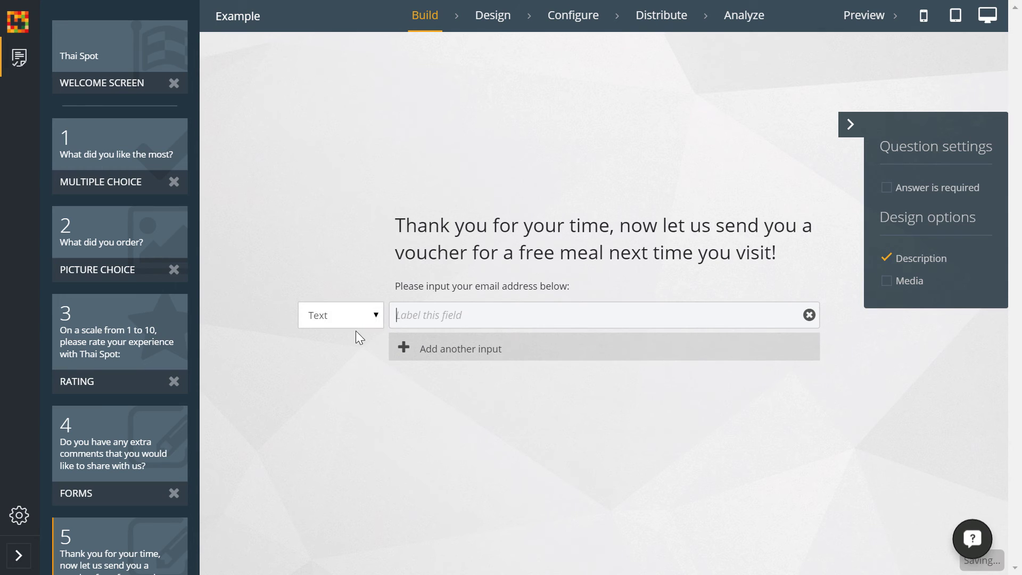
{"action": "left_click", "coordinate": [349, 323]}
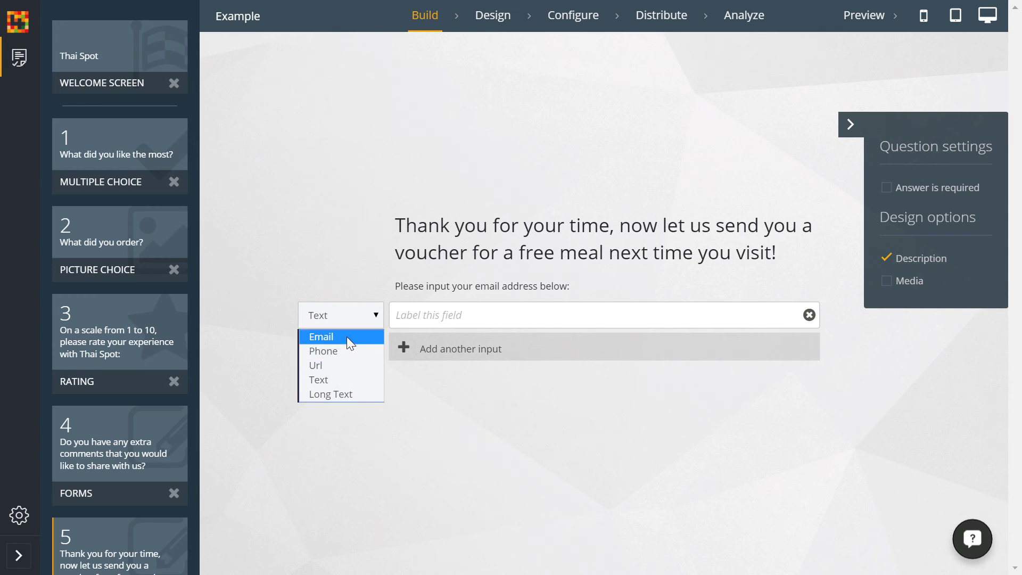
{"action": "left_click", "coordinate": [347, 336]}
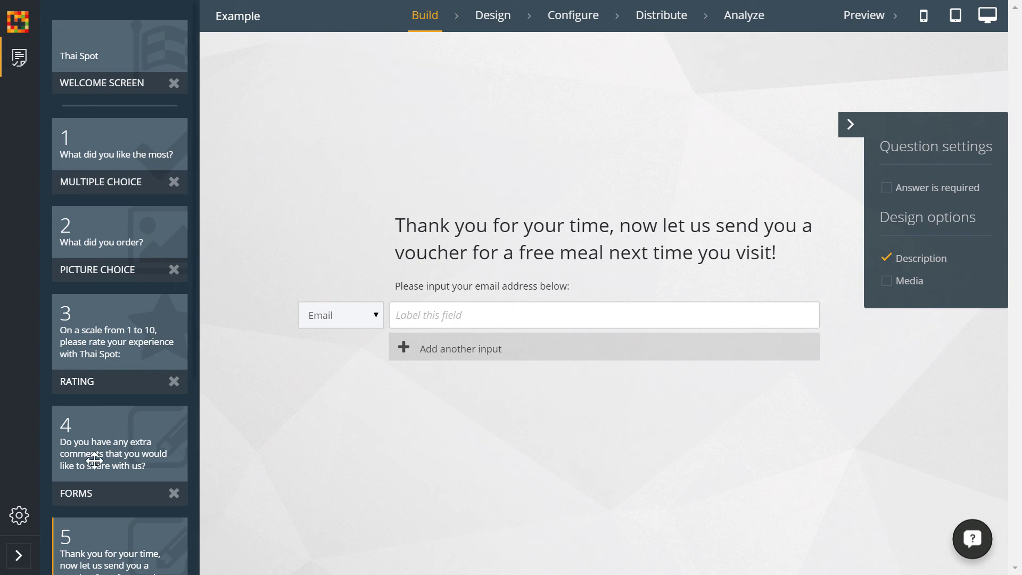
{"action": "scroll", "coordinate": [113, 439], "scroll_direction": "down", "scroll_amount": 5}
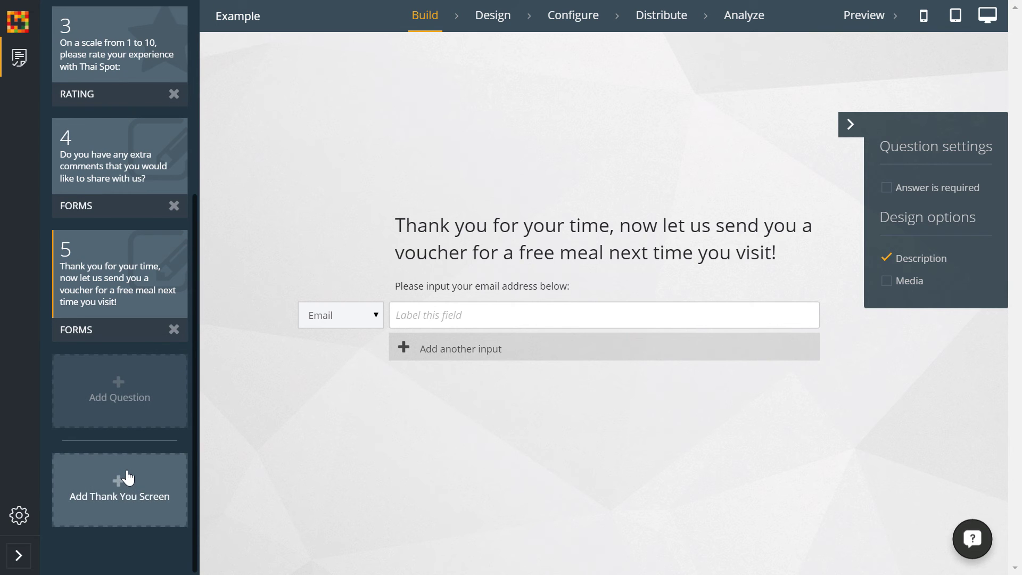
{"action": "left_click", "coordinate": [128, 477]}
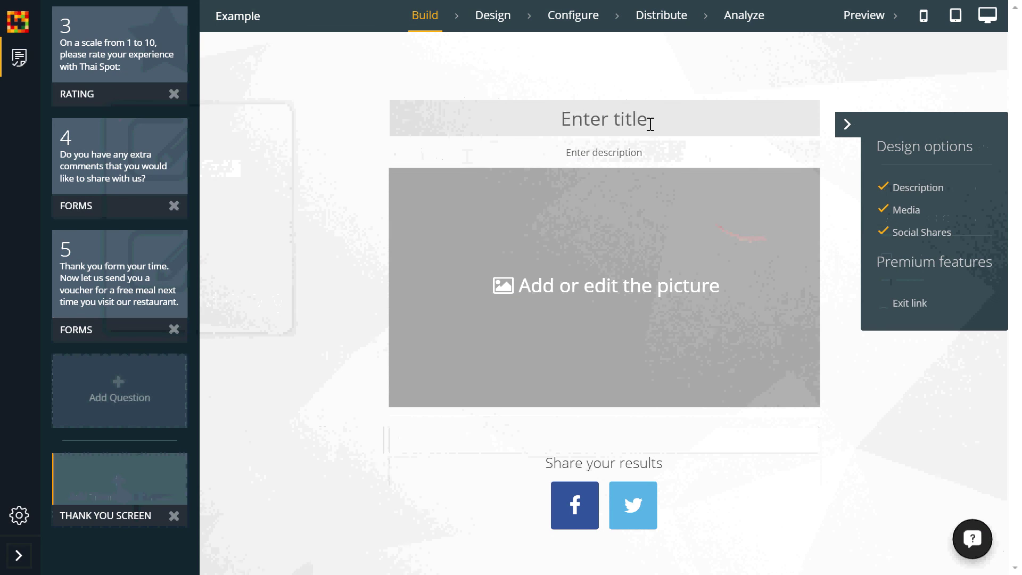
{"action": "left_click", "coordinate": [884, 211]}
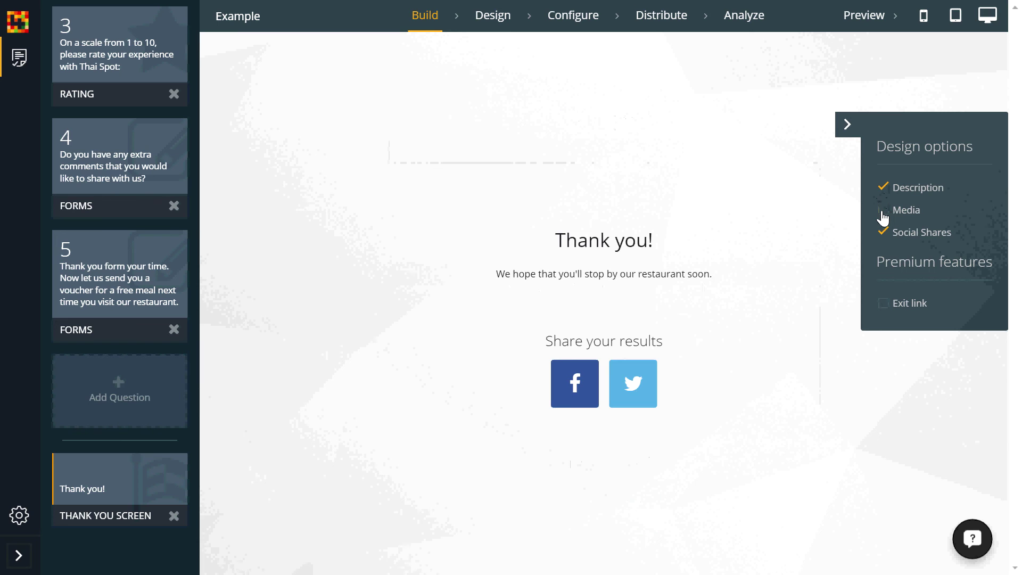
{"action": "left_click", "coordinate": [880, 303]}
{"action": "left_click", "coordinate": [898, 323]}
{"action": "type", "text": "http://myrestaurant.cm"}
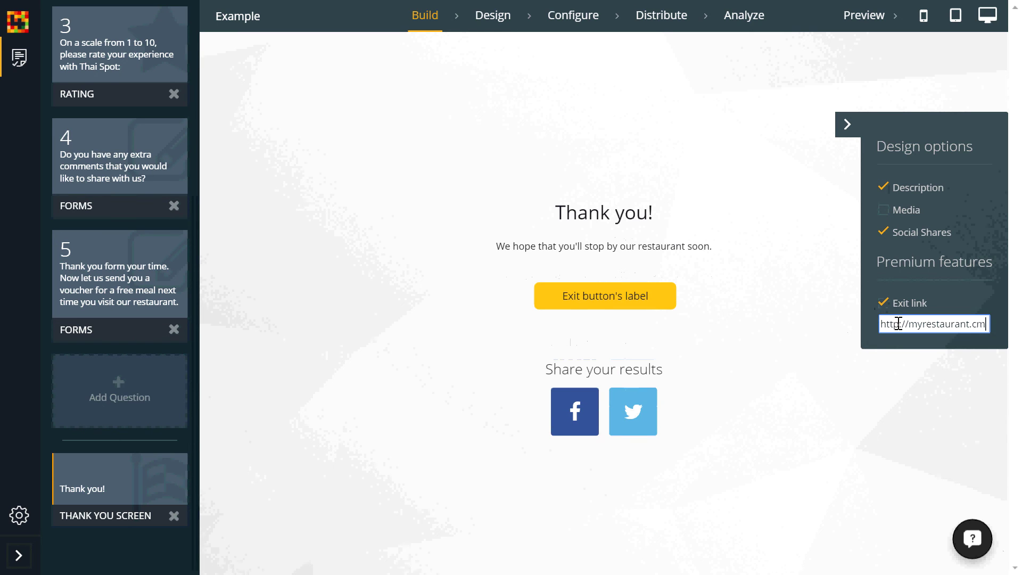
- Relabel the thank-you screen's exit button 'Check our menu!'
{"action": "left_click", "coordinate": [618, 297]}
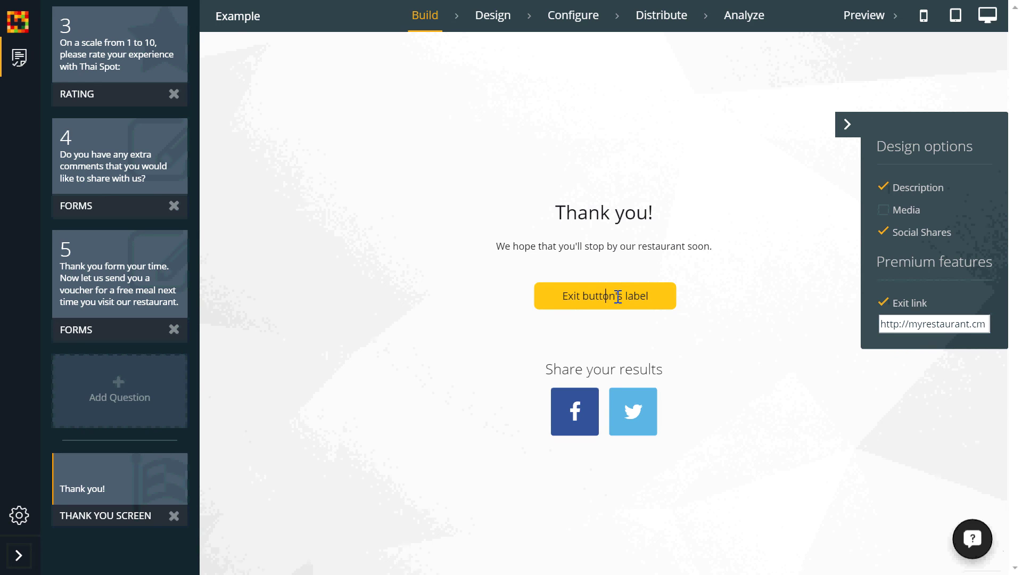
{"action": "key", "text": "ctrl+a"}
{"action": "type", "text": "Check our menu!"}
{"action": "scroll", "coordinate": [130, 73], "scroll_direction": "up", "scroll_amount": 5}
- Try the Crowd, White Wall and Blue themes, then apply City with a fully blurred, brightened background
{"action": "left_click", "coordinate": [130, 73]}
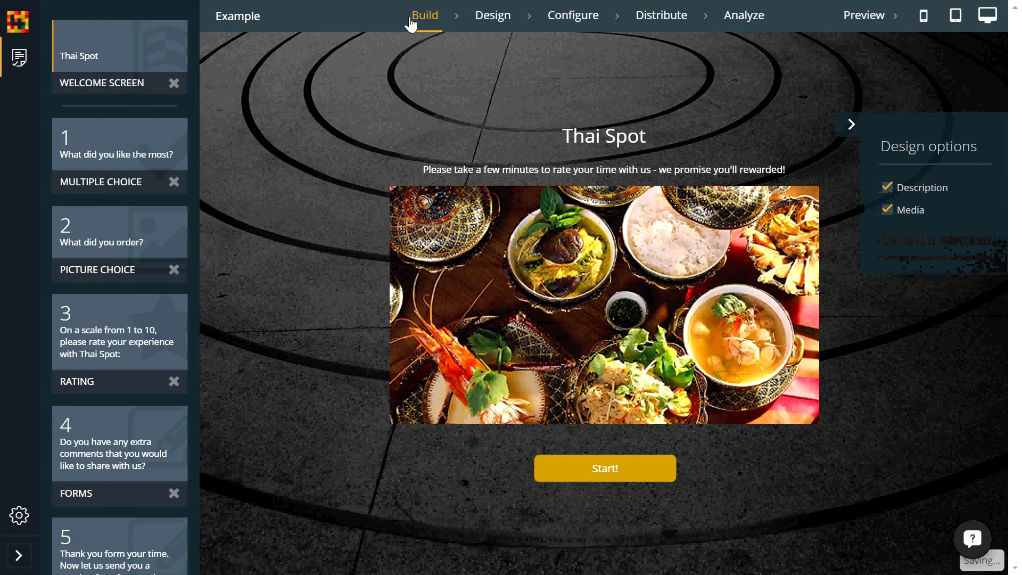
{"action": "left_click", "coordinate": [475, 24]}
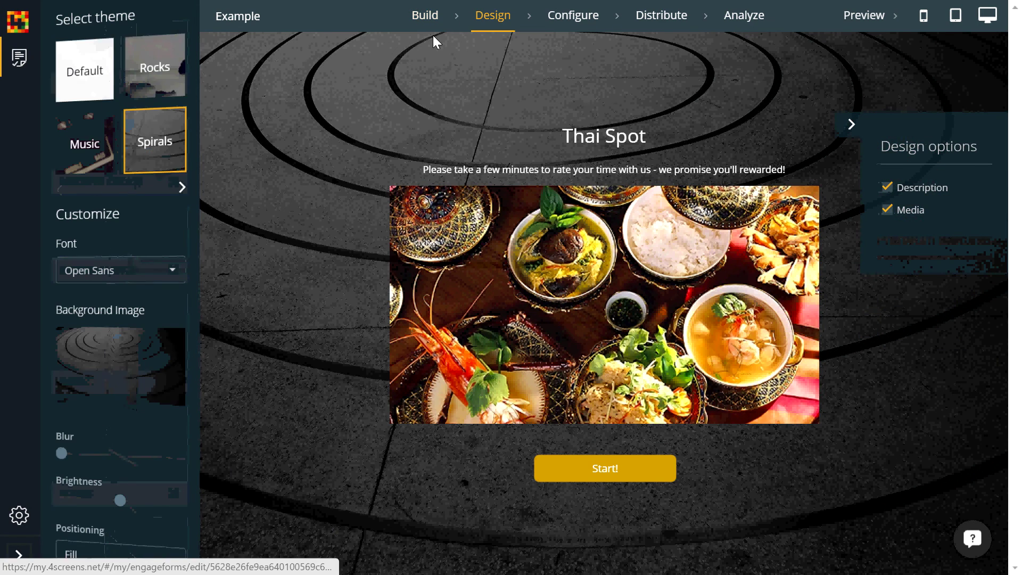
{"action": "left_click", "coordinate": [183, 191]}
{"action": "left_click", "coordinate": [162, 147]}
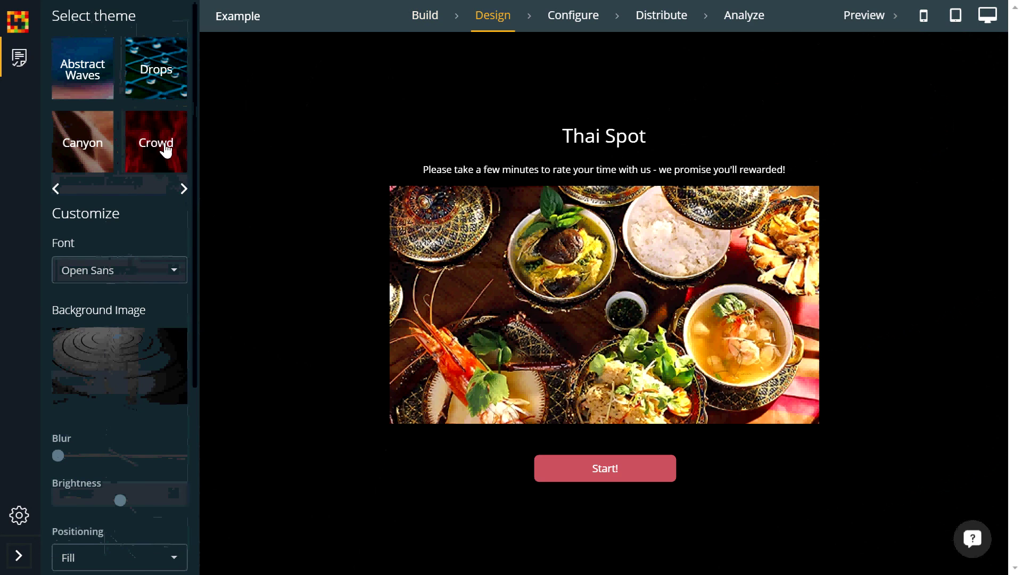
{"action": "left_click", "coordinate": [183, 190]}
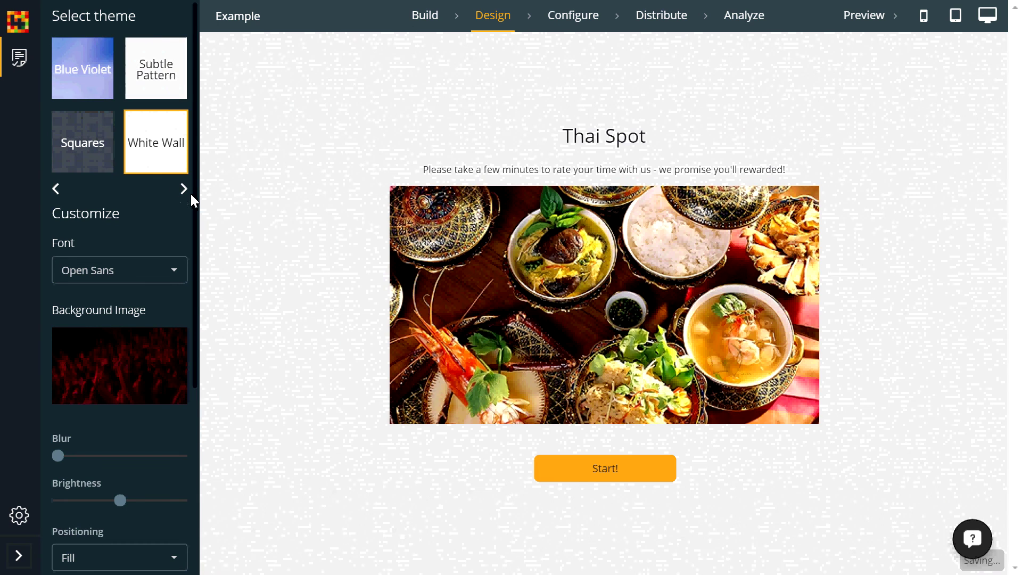
{"action": "left_click", "coordinate": [183, 189]}
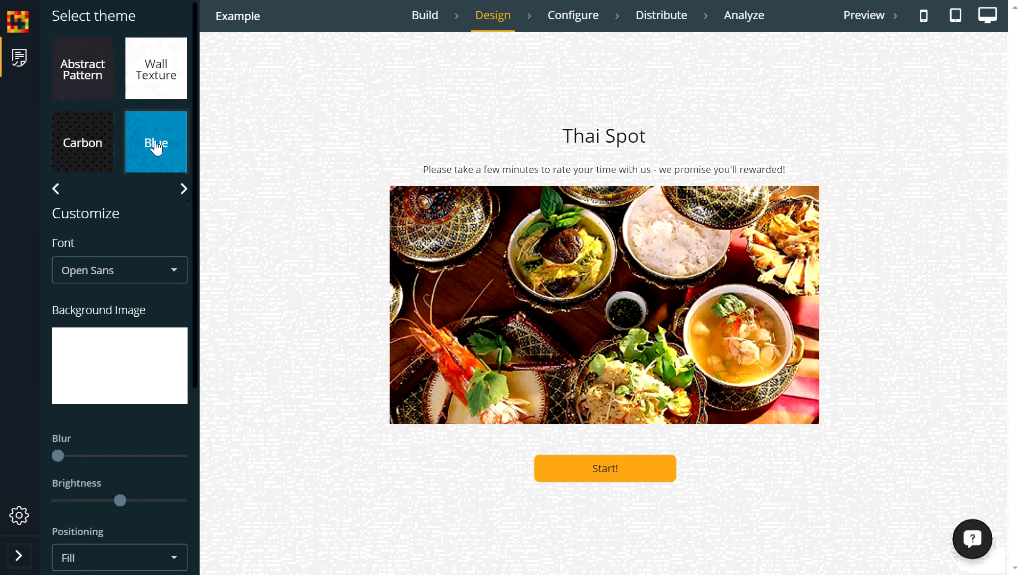
{"action": "left_click", "coordinate": [155, 147]}
{"action": "left_click", "coordinate": [183, 189]}
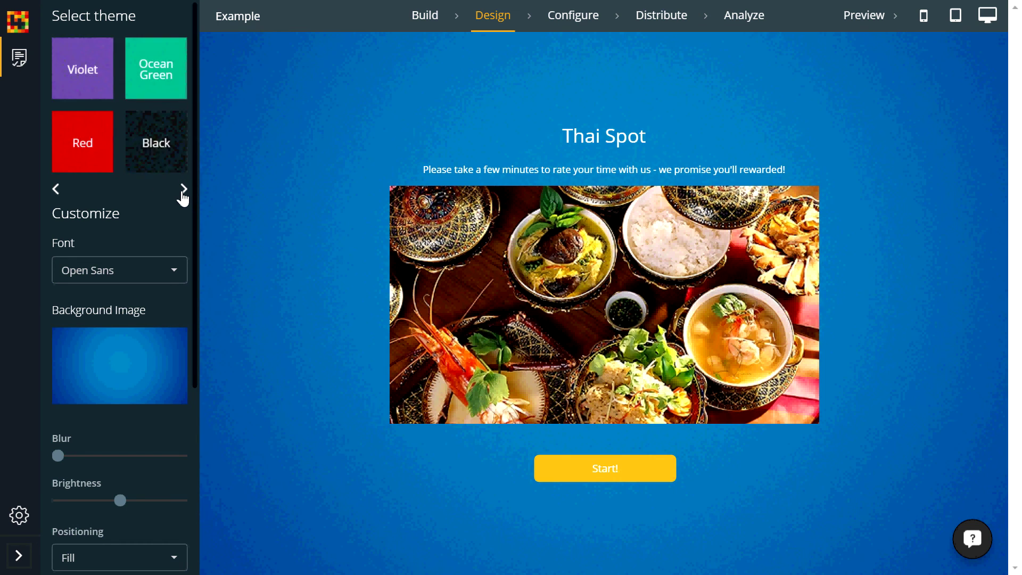
{"action": "left_click", "coordinate": [183, 189]}
{"action": "left_click", "coordinate": [174, 166]}
{"action": "left_click_drag", "start_coordinate": [58, 455], "coordinate": [212, 457]}
{"action": "mouse_move", "coordinate": [120, 500]}
{"action": "left_mouse_down"}
{"action": "mouse_move", "coordinate": [201, 495]}
{"action": "mouse_move", "coordinate": [60, 494]}
{"action": "mouse_move", "coordinate": [135, 502]}
{"action": "left_mouse_up"}
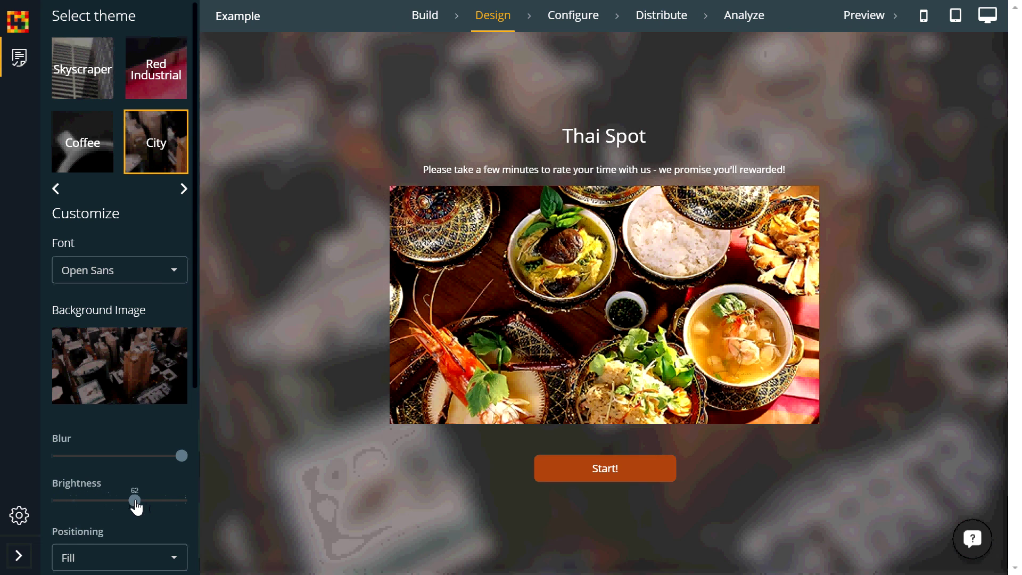
- Try a pink and then a darker shade for the question text colour
{"action": "mouse_move", "coordinate": [166, 344]}
{"action": "scroll", "coordinate": [166, 343], "scroll_direction": "down", "scroll_amount": 5}
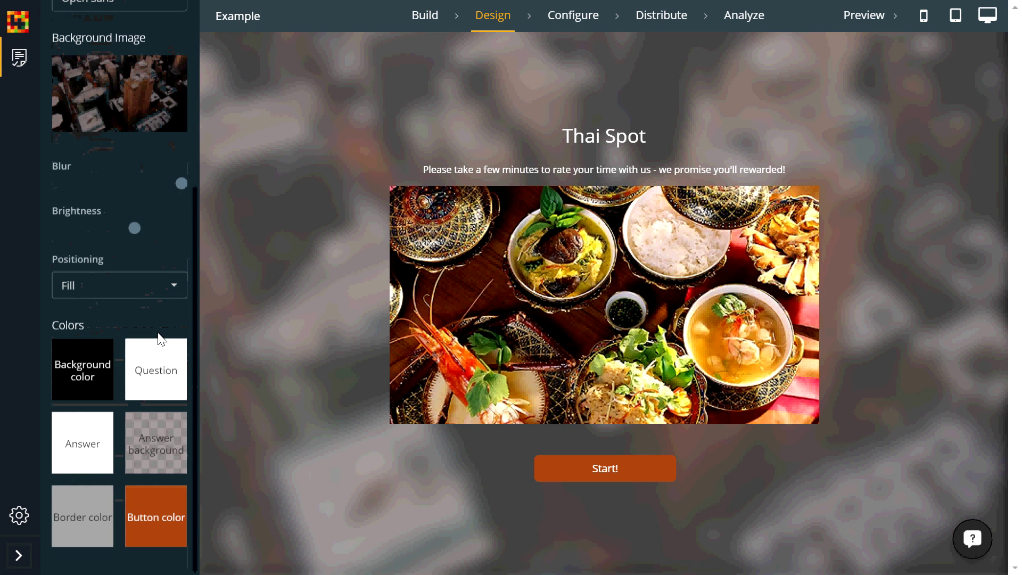
{"action": "left_click", "coordinate": [155, 386]}
{"action": "left_click", "coordinate": [165, 427]}
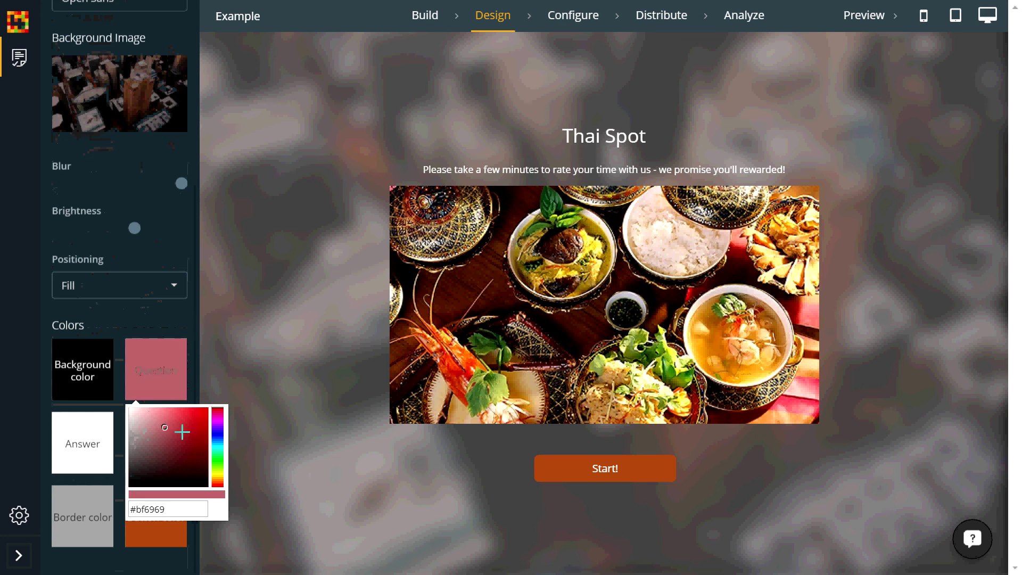
{"action": "left_click_drag", "start_coordinate": [182, 432], "coordinate": [127, 407]}
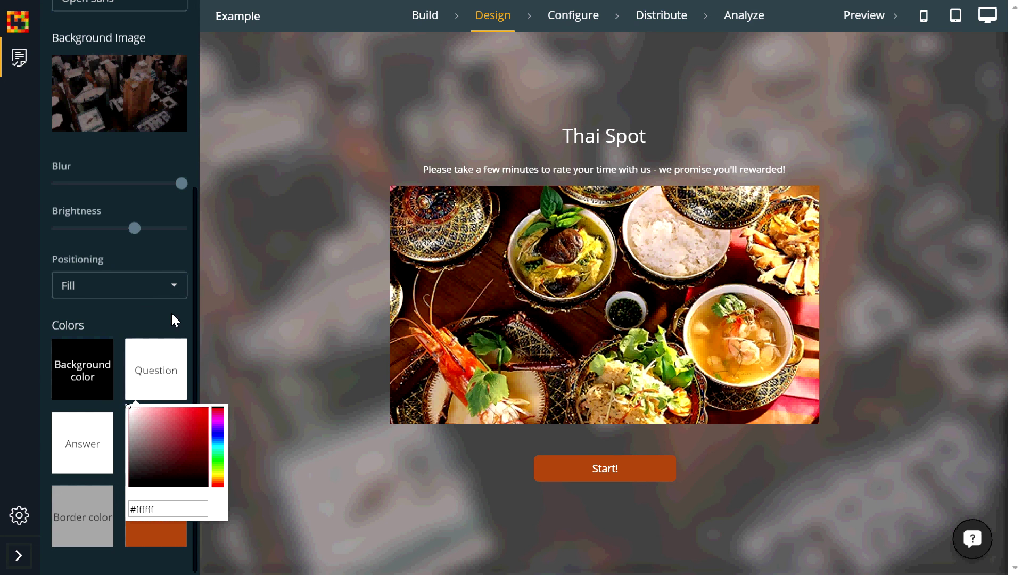
- View the form's embed code and sharing QR code under Distribute
{"action": "left_click", "coordinate": [555, 24]}
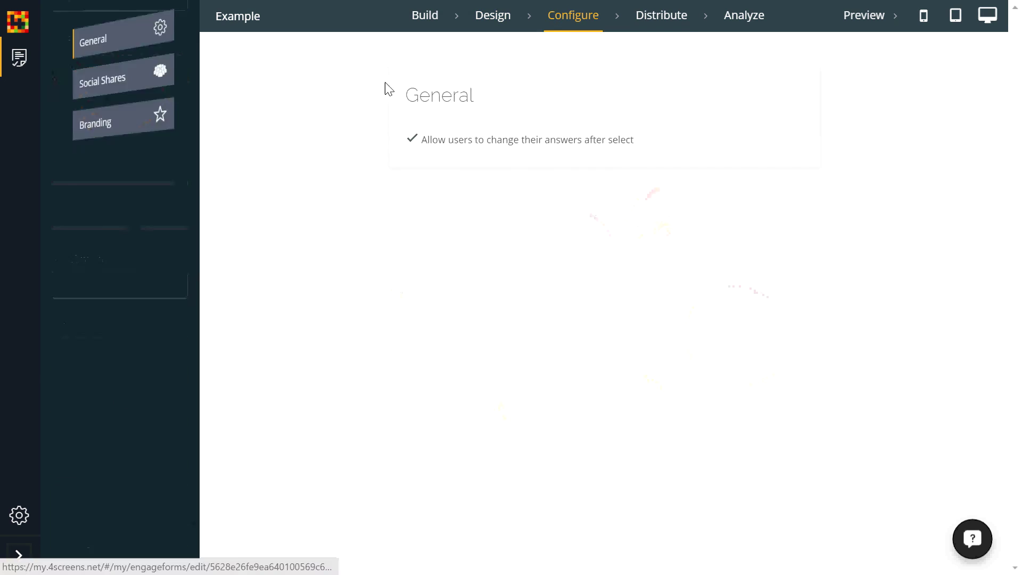
{"action": "left_click", "coordinate": [661, 15]}
{"action": "left_click", "coordinate": [128, 80]}
{"action": "left_click", "coordinate": [132, 133]}
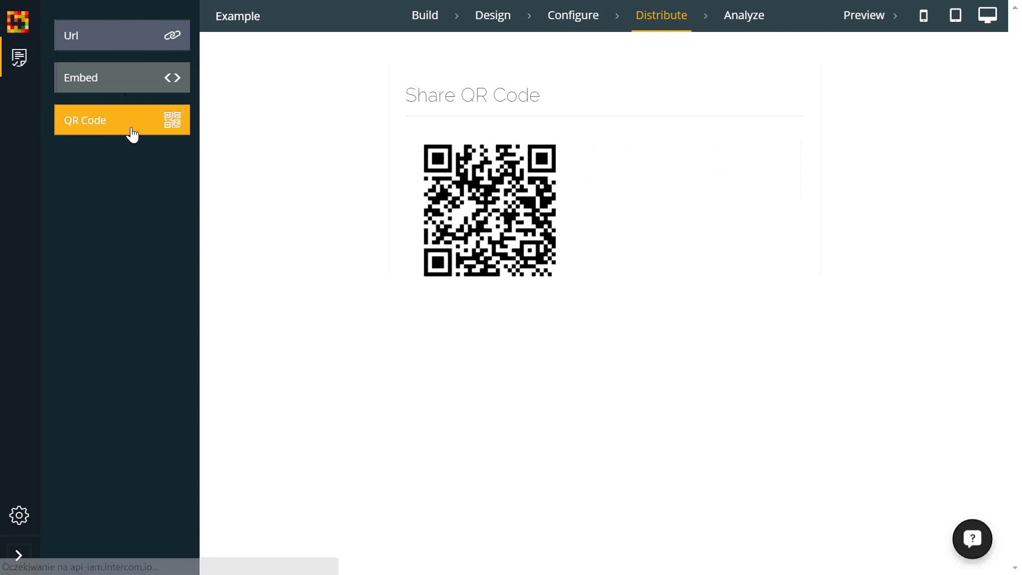
- Preview the survey on phone and tablet, rating 6, choosing Pho and answering 'I hated it'
{"action": "left_click", "coordinate": [864, 15]}
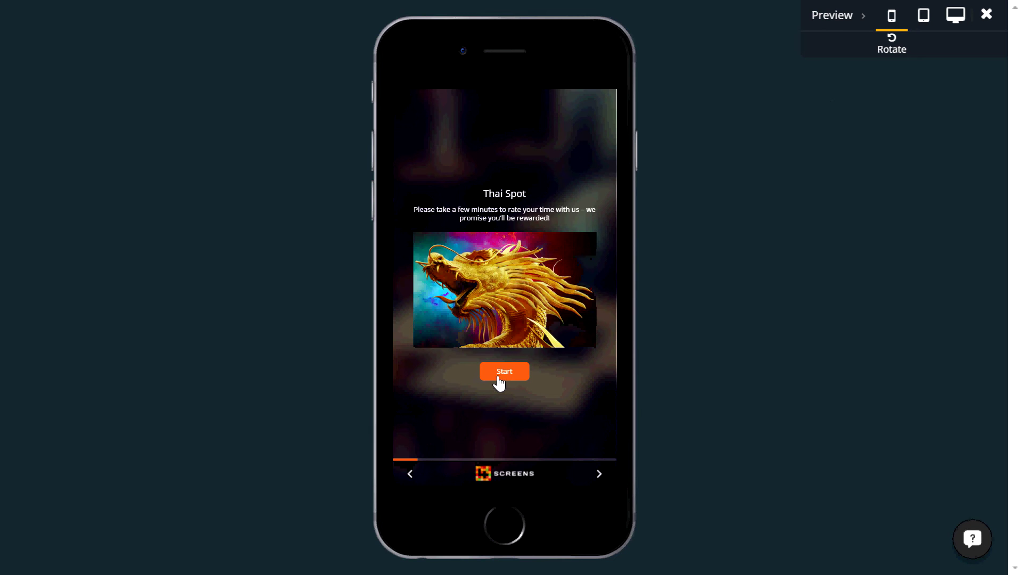
{"action": "left_click", "coordinate": [499, 379]}
{"action": "left_click", "coordinate": [514, 340]}
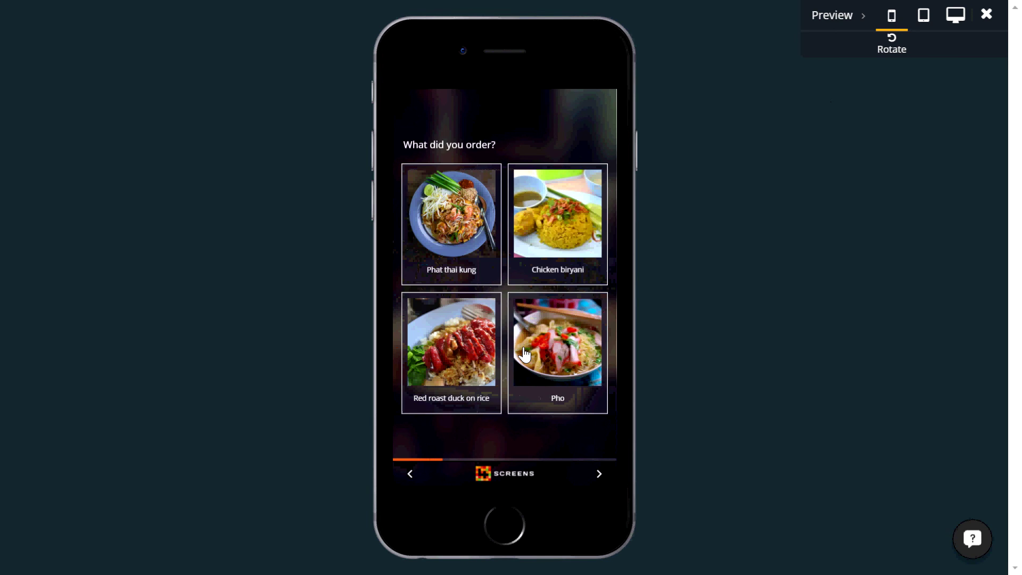
{"action": "left_click", "coordinate": [525, 352]}
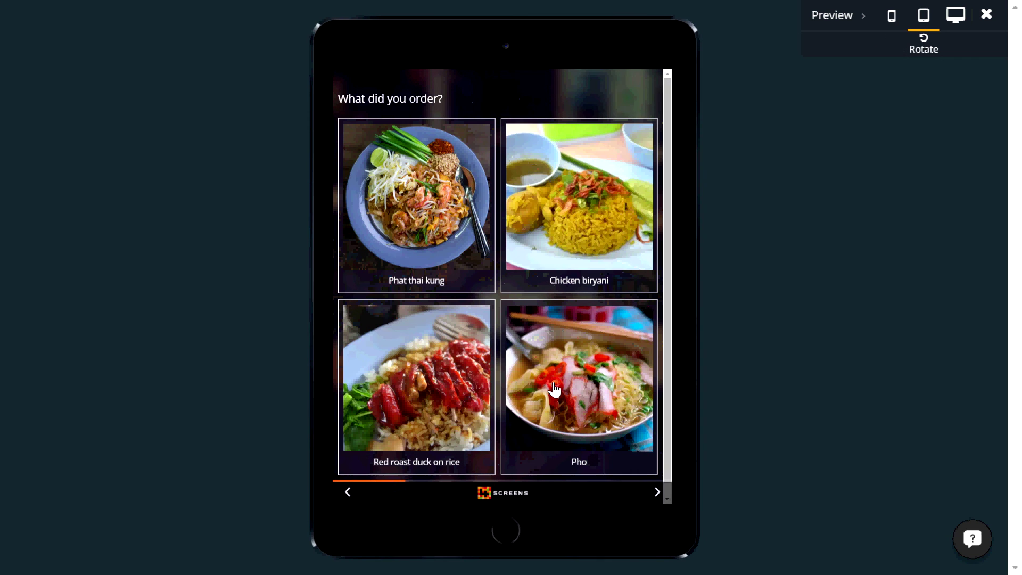
{"action": "left_click", "coordinate": [573, 398]}
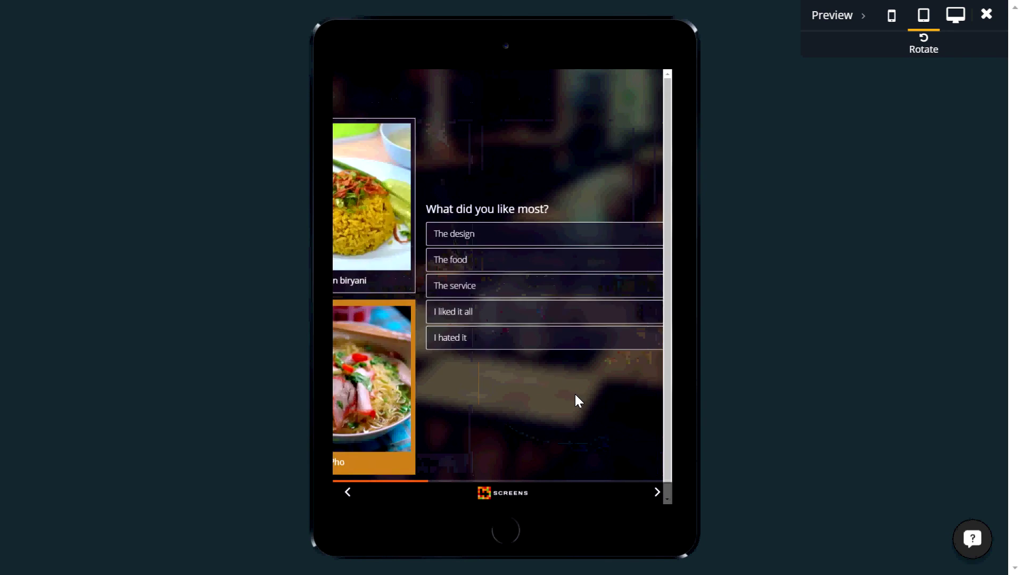
{"action": "left_click", "coordinate": [602, 337]}
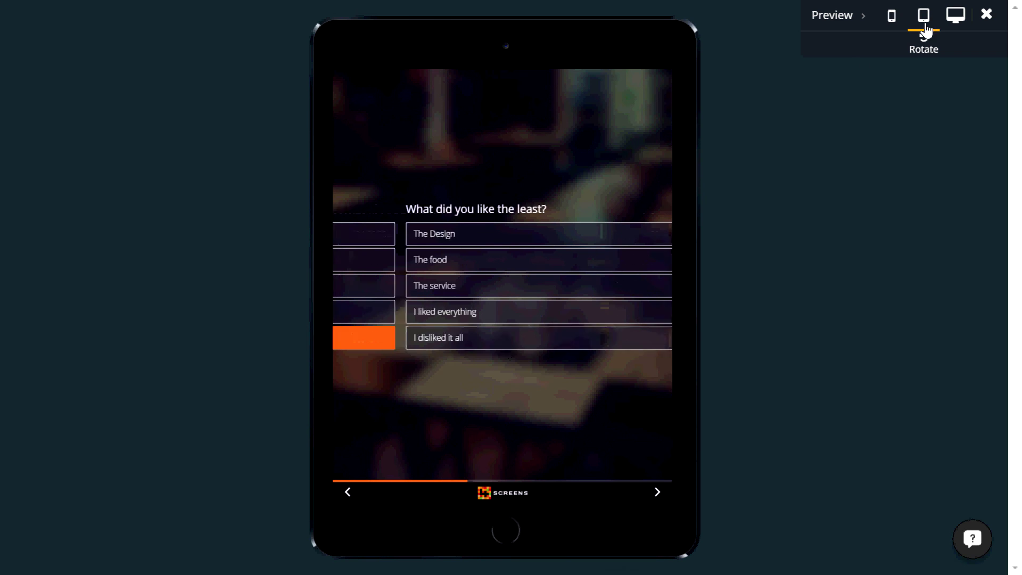
- Retake it in desktop preview: rate 7, Red roast duck on rice, The service; then close
{"action": "left_click", "coordinate": [955, 15]}
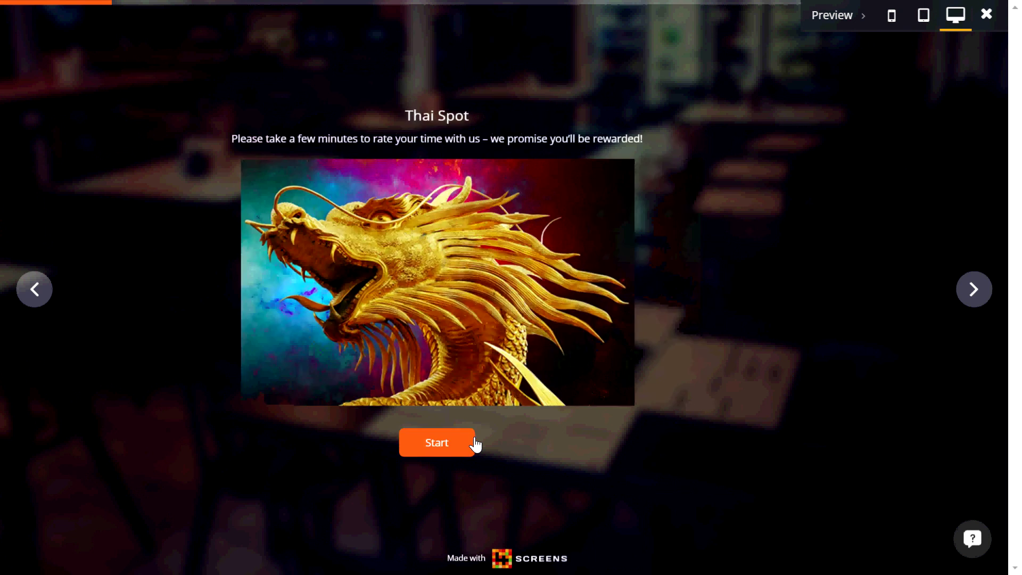
{"action": "left_click", "coordinate": [474, 444]}
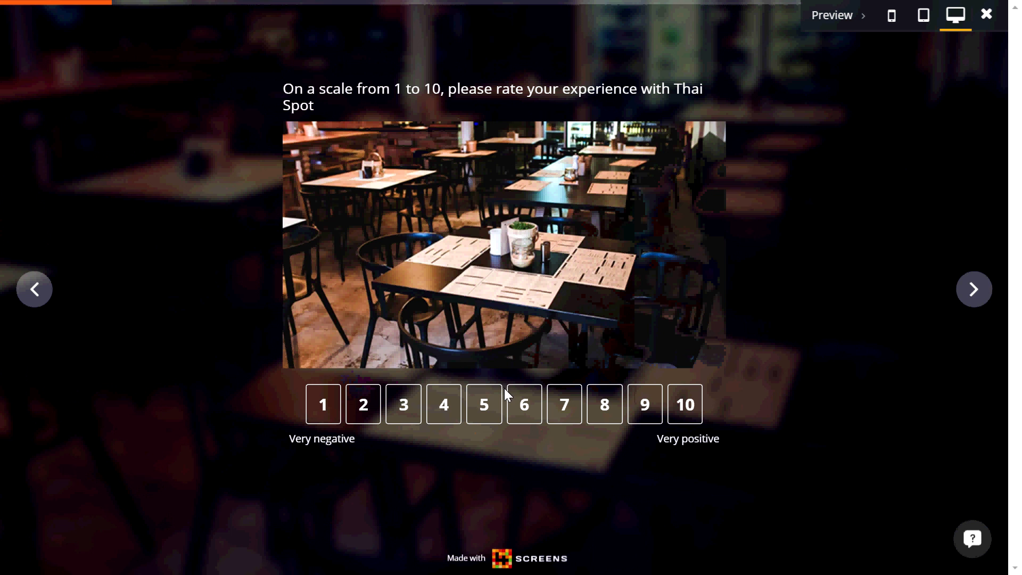
{"action": "left_click", "coordinate": [579, 428]}
{"action": "left_click", "coordinate": [563, 294]}
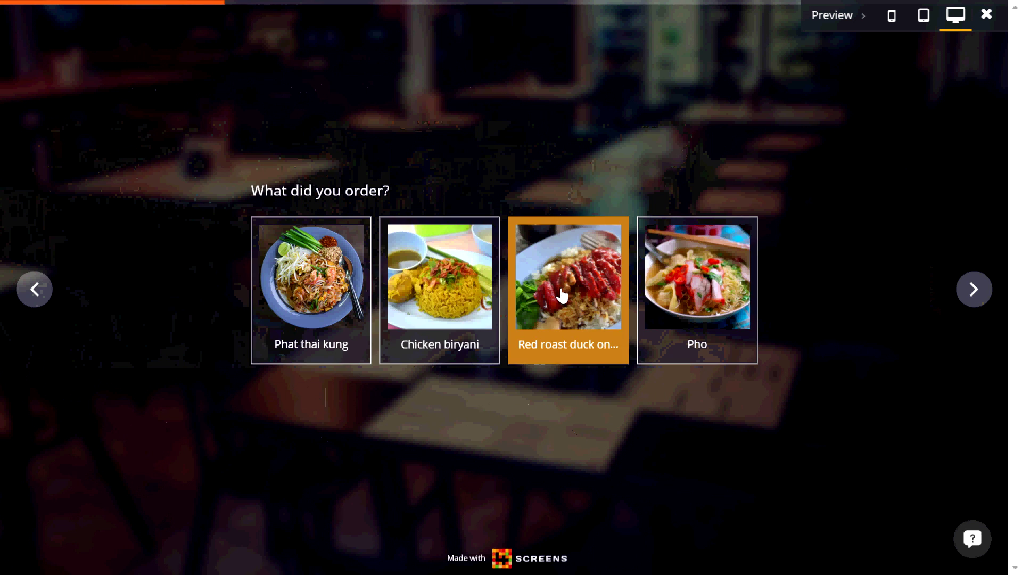
{"action": "left_click", "coordinate": [565, 295]}
{"action": "left_click", "coordinate": [986, 15]}
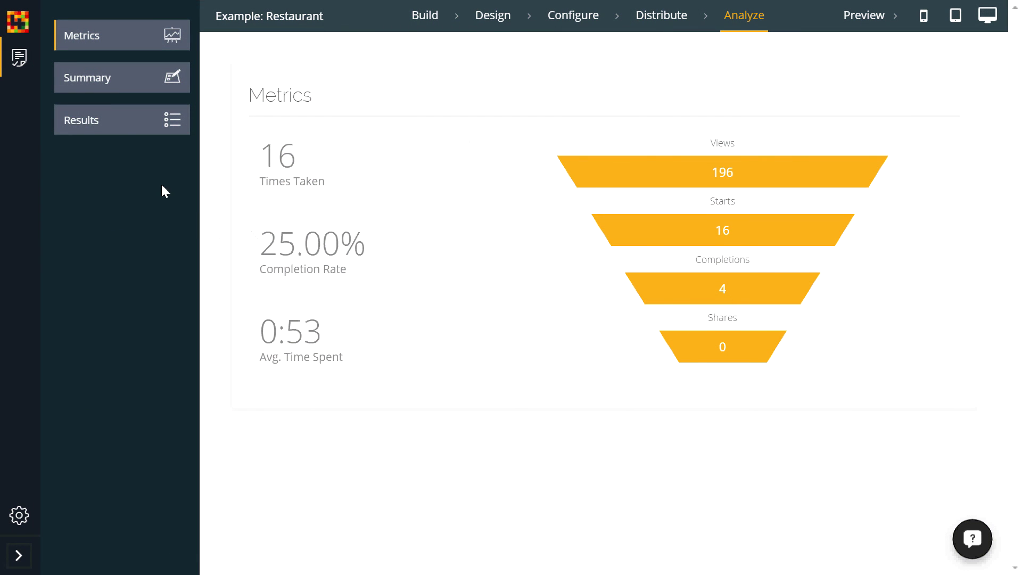
- Step through the Summary slides for every question up to the voucher email question
{"action": "left_click", "coordinate": [128, 97]}
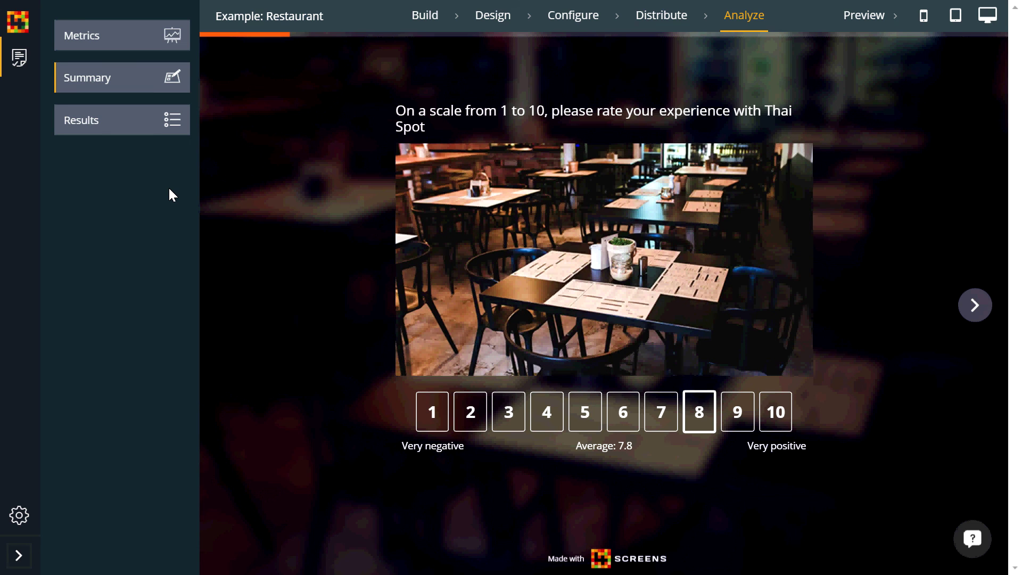
{"action": "left_click", "coordinate": [973, 301]}
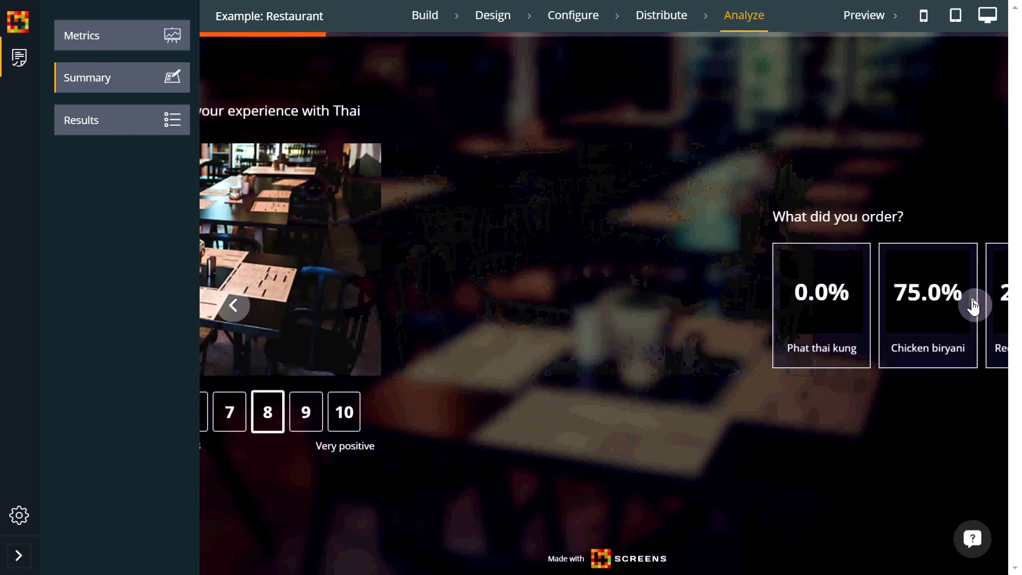
{"action": "left_click", "coordinate": [974, 304]}
{"action": "left_click", "coordinate": [974, 305]}
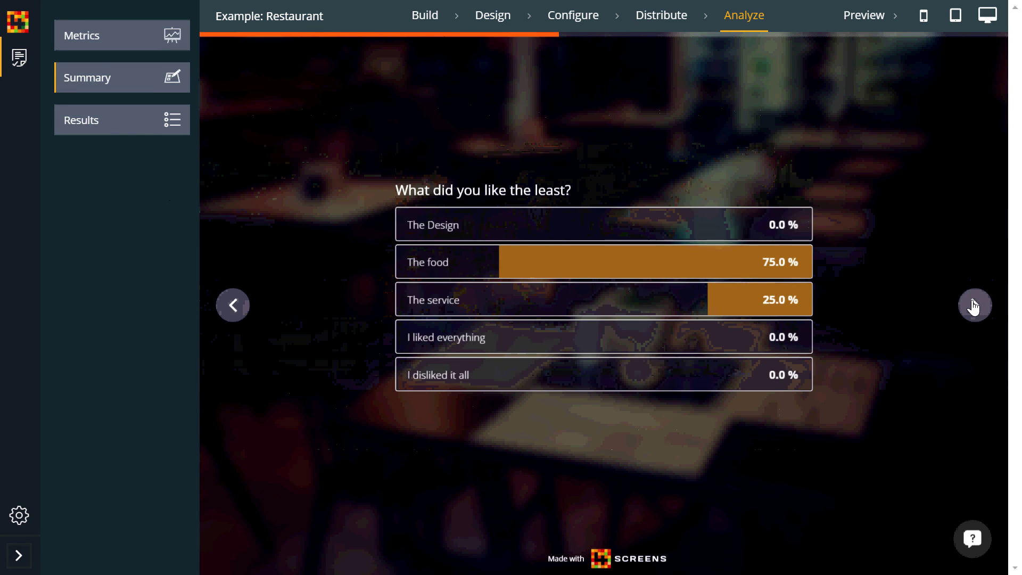
{"action": "left_click", "coordinate": [973, 305]}
{"action": "left_click", "coordinate": [974, 305]}
{"action": "left_click", "coordinate": [973, 306]}
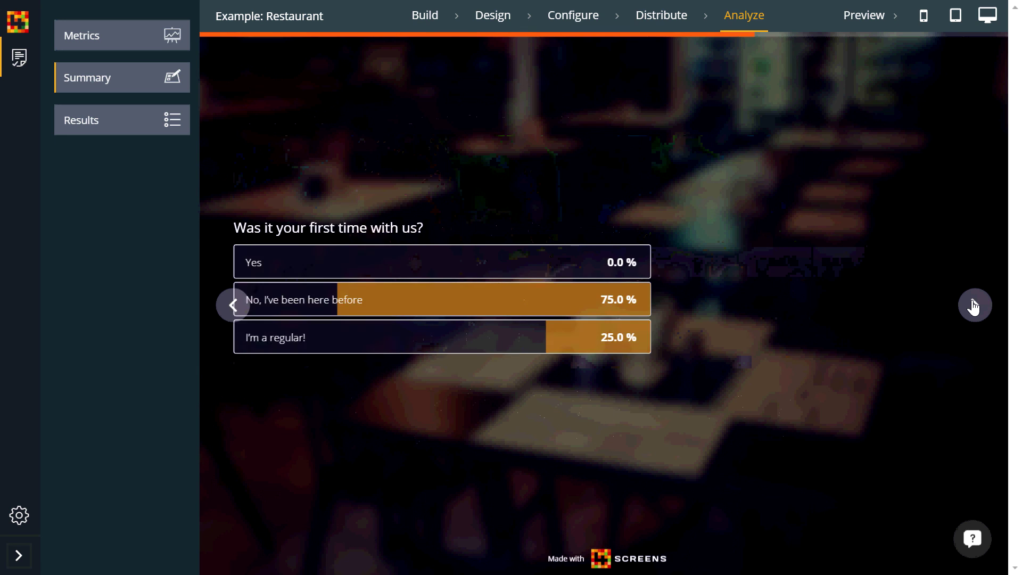
{"action": "left_click", "coordinate": [974, 305]}
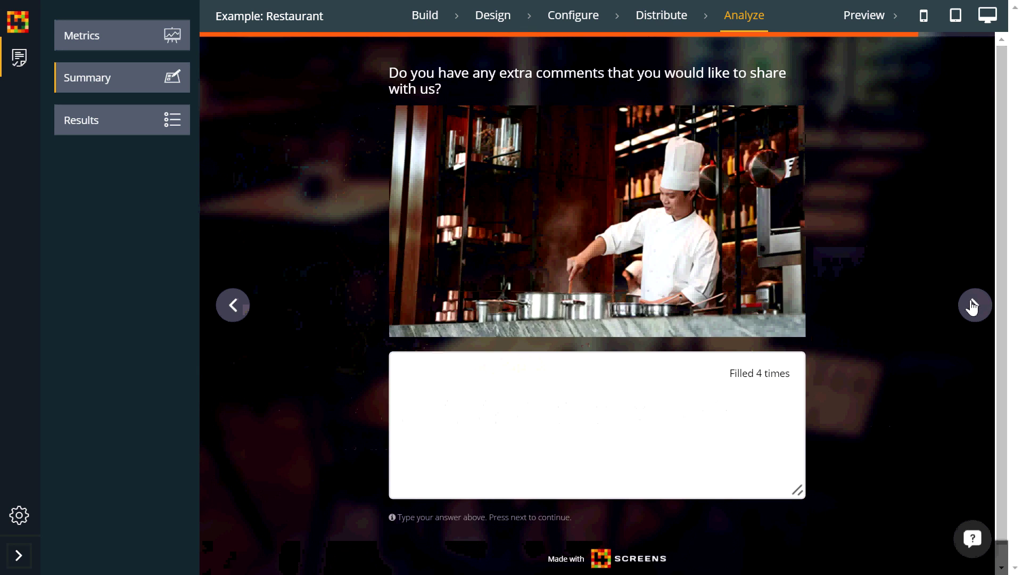
{"action": "left_click", "coordinate": [974, 305]}
- Open the Results table of individual responses and scroll across its columns
{"action": "left_click", "coordinate": [134, 129]}
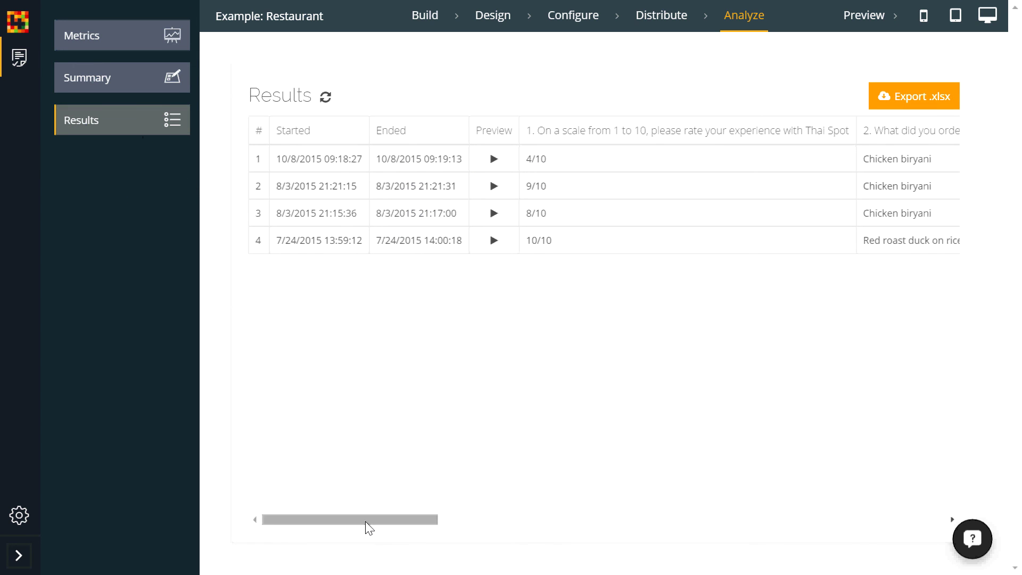
{"action": "left_click_drag", "start_coordinate": [365, 519], "coordinate": [928, 510]}
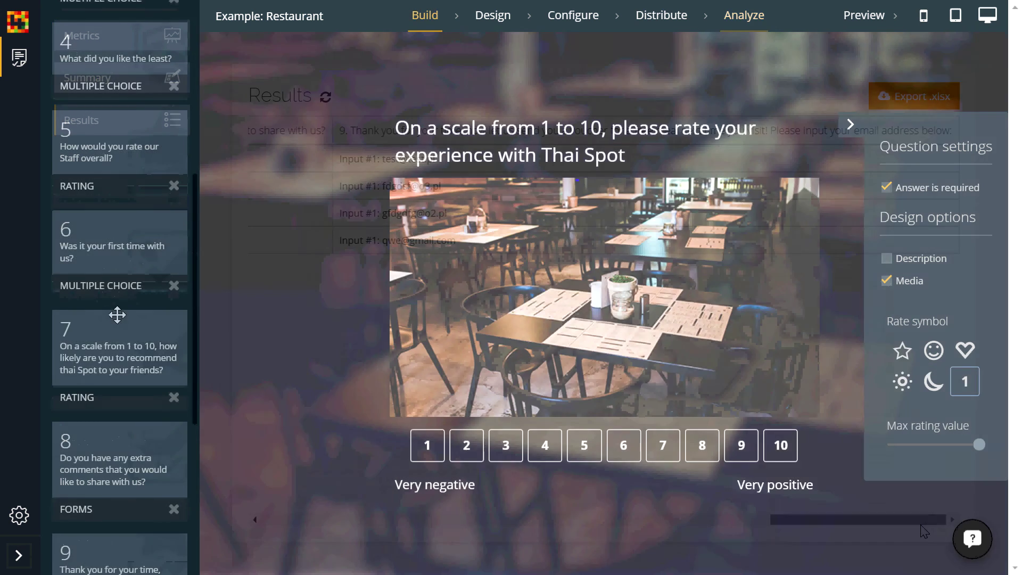
{"action": "left_click", "coordinate": [117, 322]}
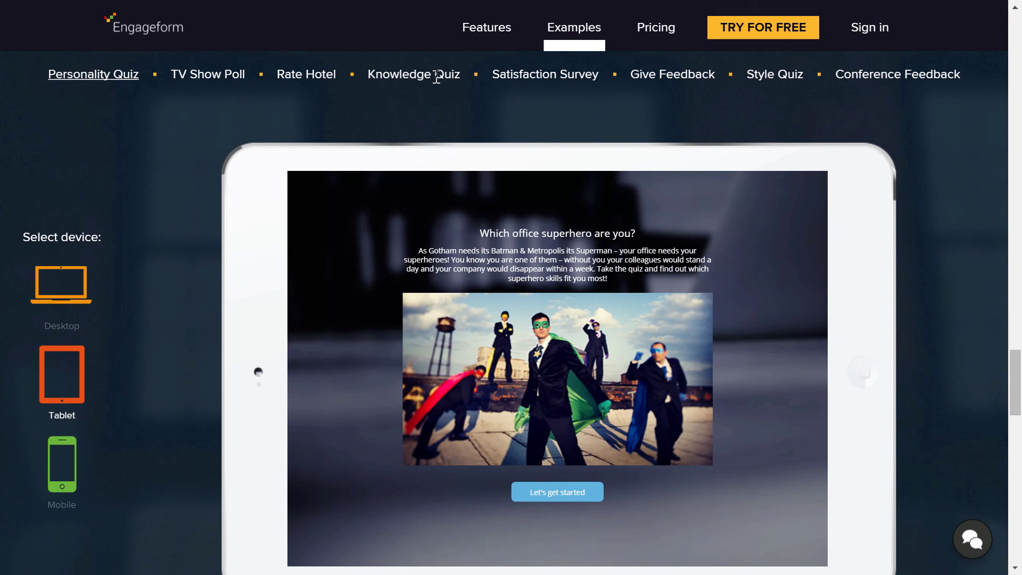
- Vote through the Game of Thrones poll: Jon Snow, Sansa No, then Stannis Yes on mobile
{"action": "left_click", "coordinate": [199, 78]}
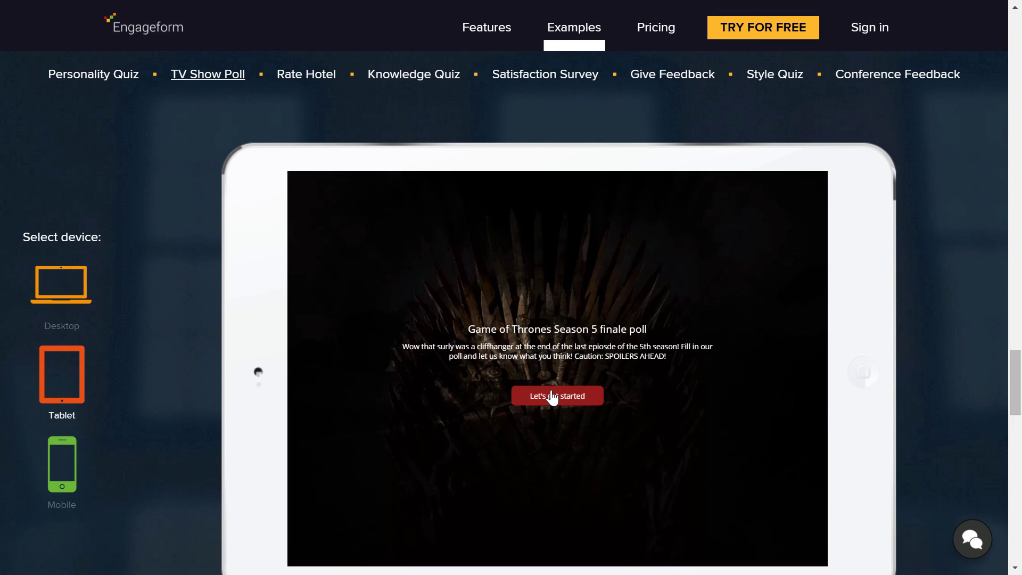
{"action": "left_click", "coordinate": [550, 394]}
{"action": "left_click", "coordinate": [586, 441]}
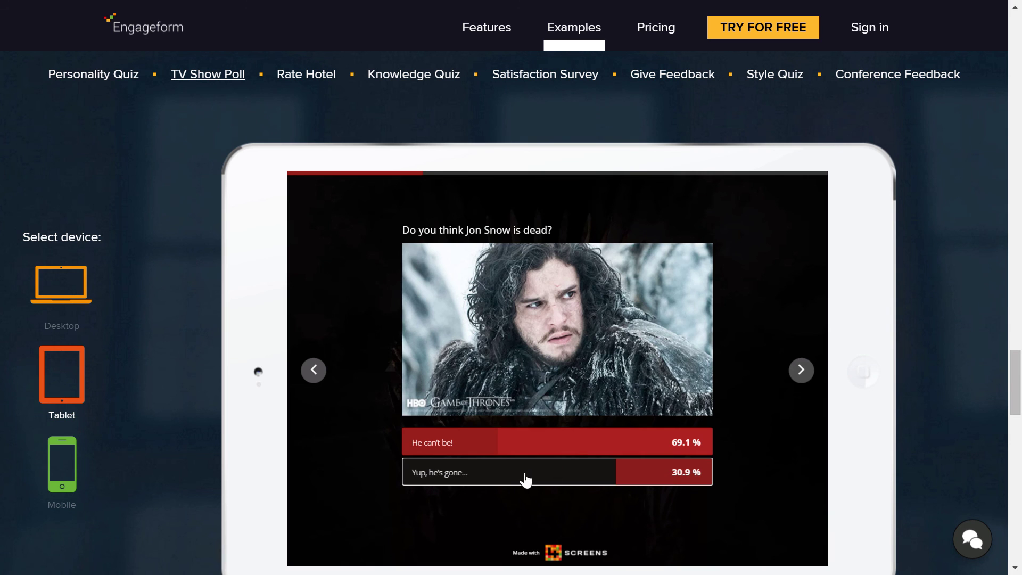
{"action": "left_click", "coordinate": [798, 372]}
{"action": "left_click", "coordinate": [566, 472]}
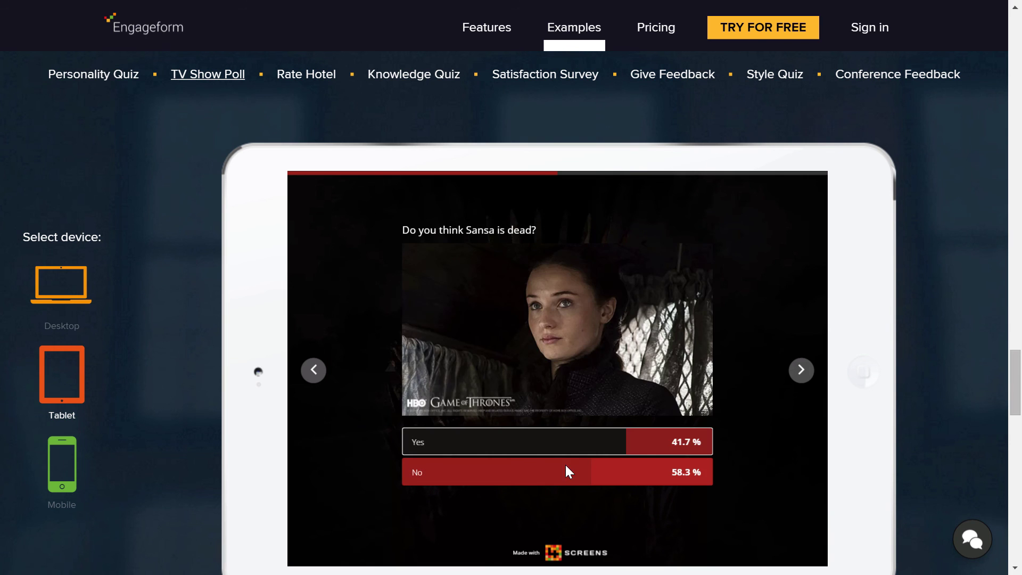
{"action": "left_click", "coordinate": [78, 480]}
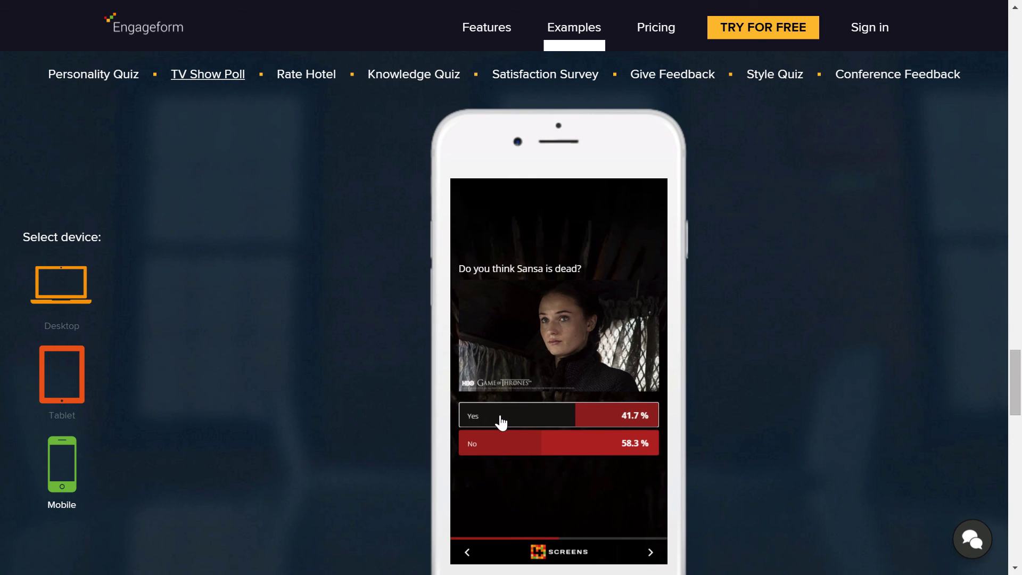
{"action": "left_click", "coordinate": [646, 550]}
{"action": "left_click", "coordinate": [573, 425]}
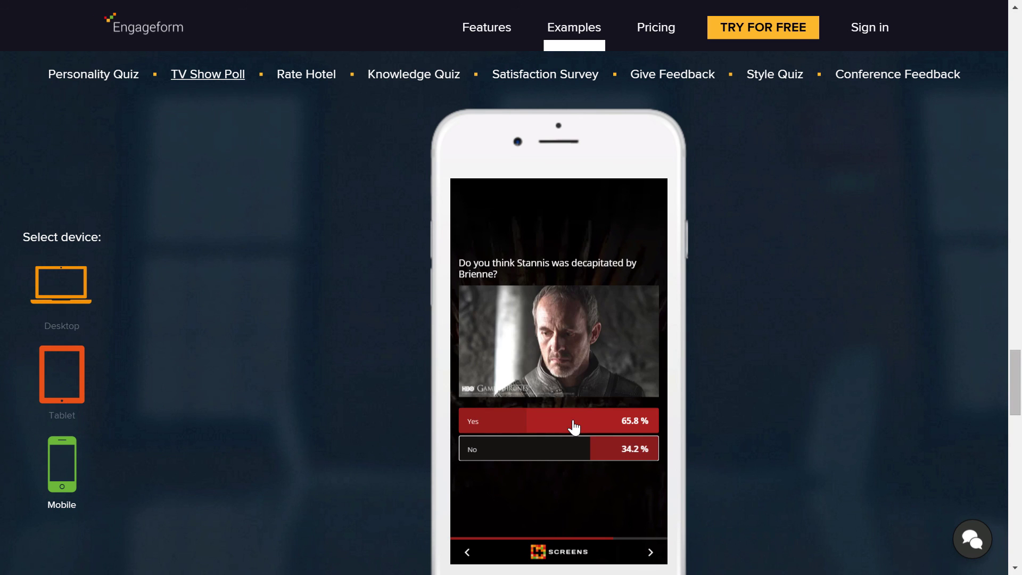